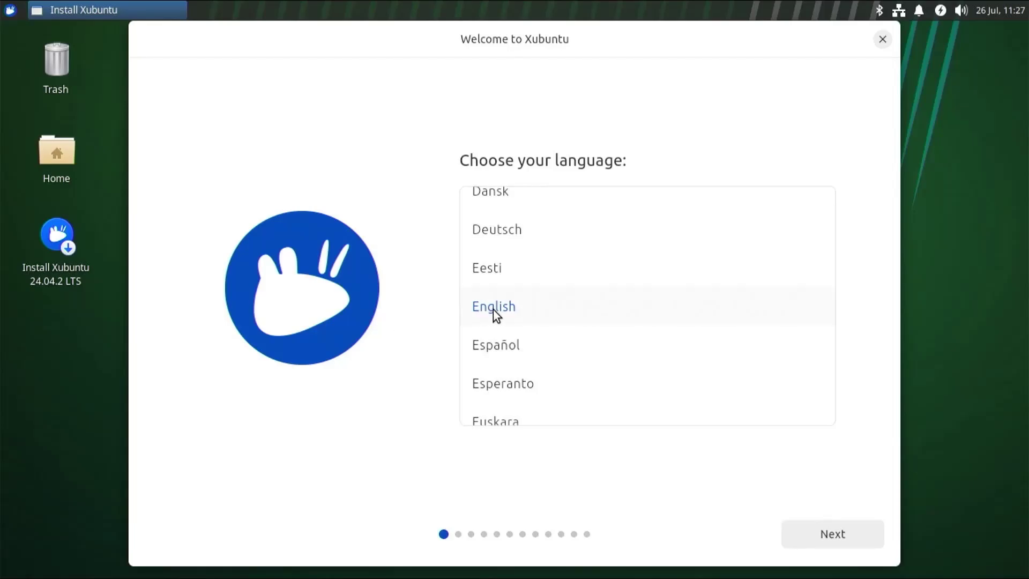
- Accept English language, English (US) keyboard, wired connection and interactive installation in the Xubuntu installer
{"action": "left_click", "coordinate": [815, 538]}
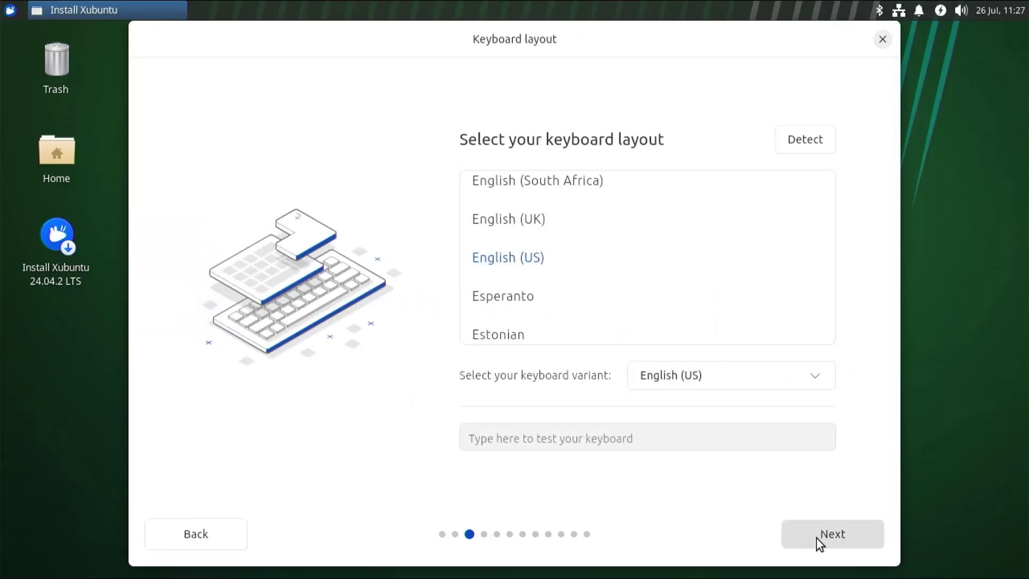
{"action": "left_click", "coordinate": [816, 538]}
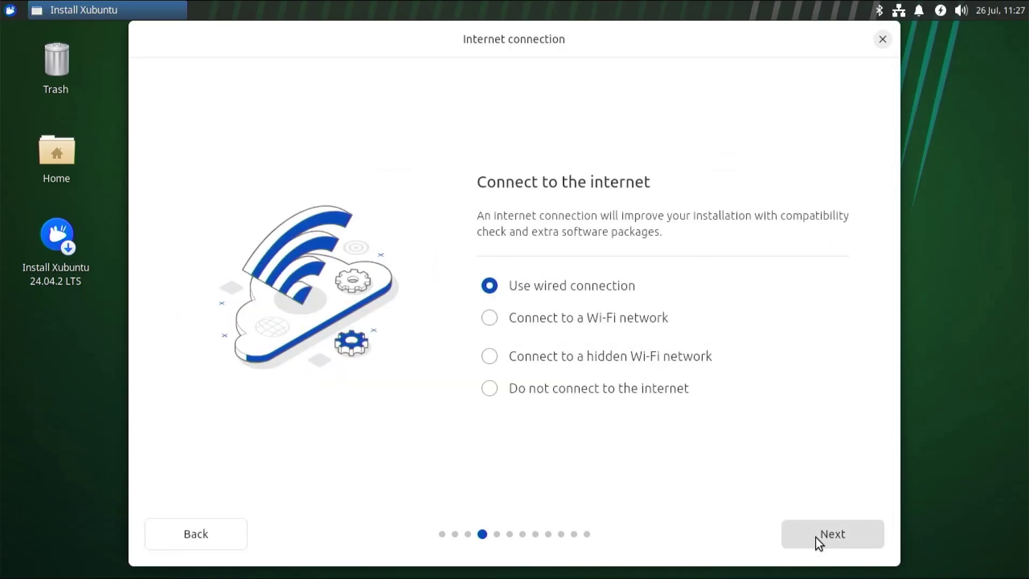
{"action": "left_click", "coordinate": [815, 538]}
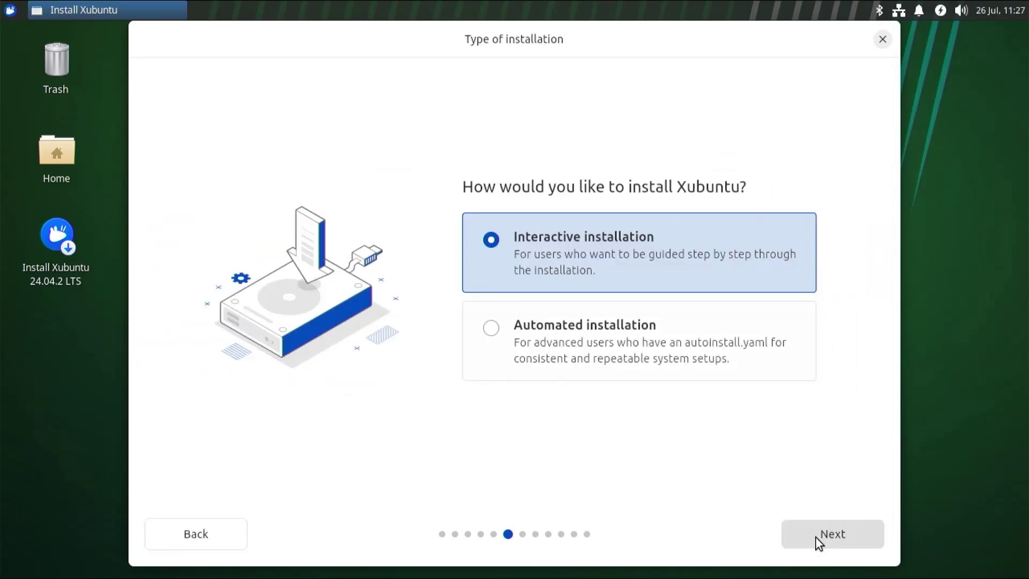
{"action": "left_click", "coordinate": [815, 538]}
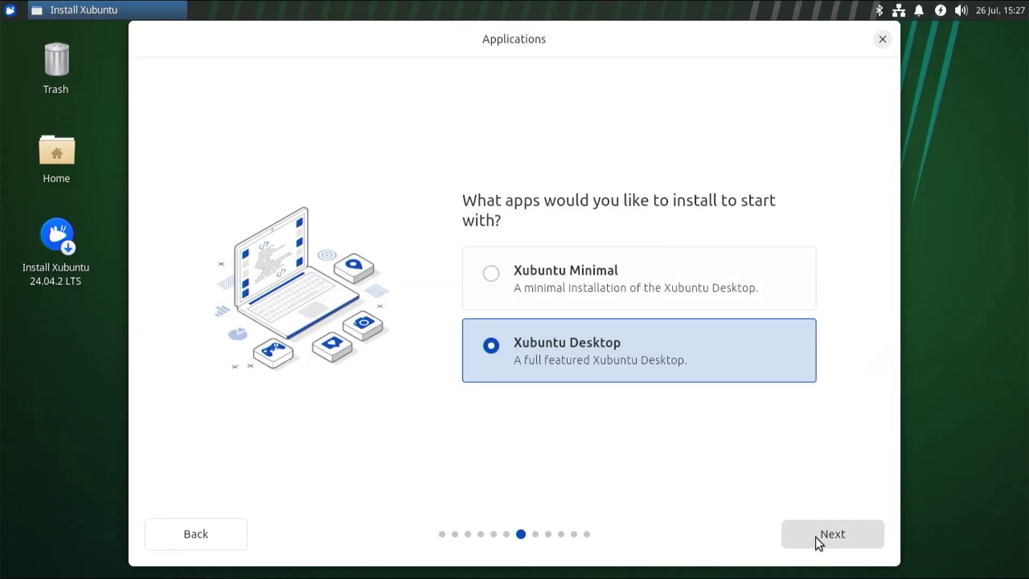
- Keep the full Xubuntu Desktop set and enable third-party graphics/Wi-Fi and media-format support
{"action": "left_click", "coordinate": [586, 290]}
{"action": "left_click", "coordinate": [605, 358]}
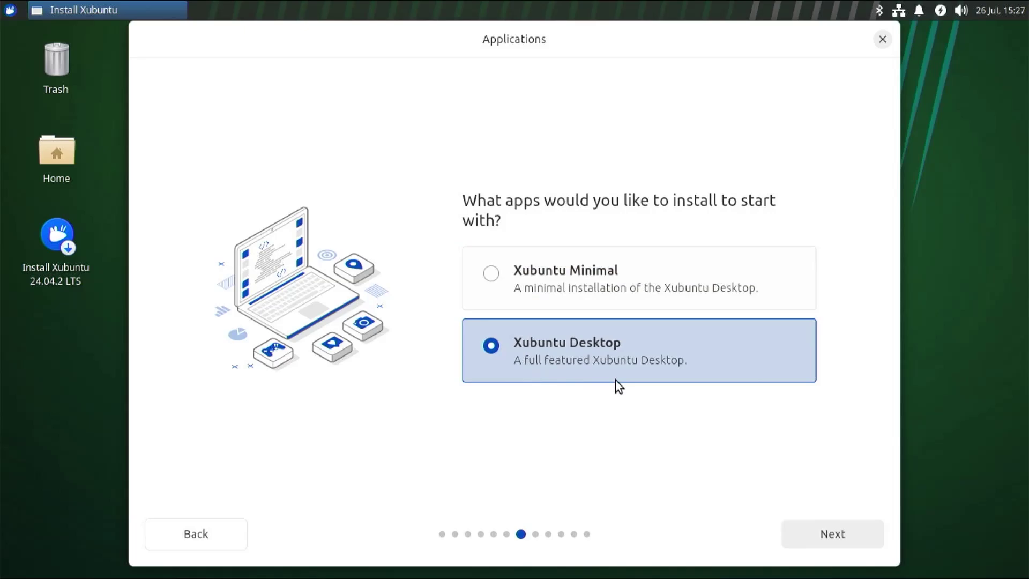
{"action": "left_click", "coordinate": [832, 531]}
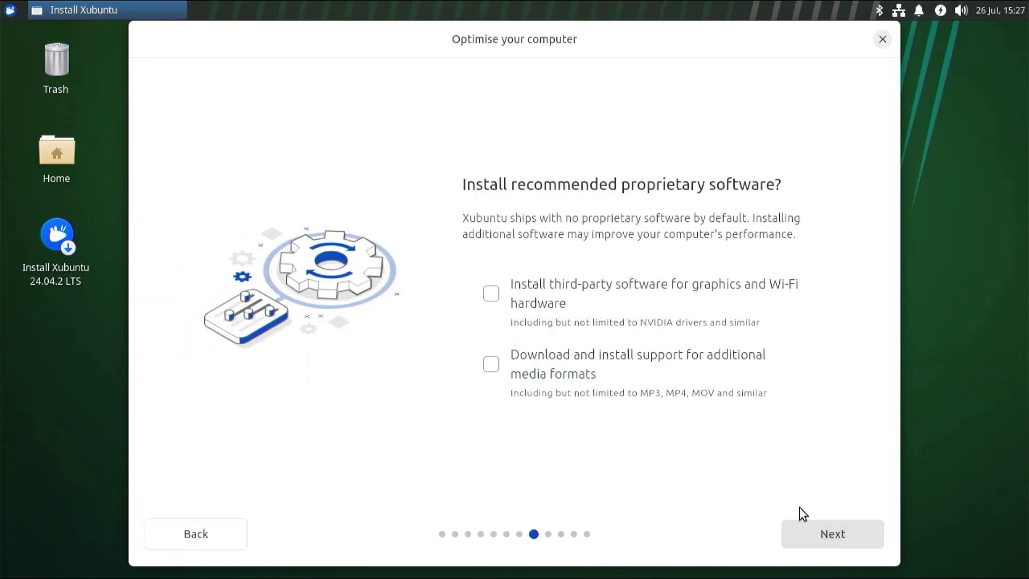
{"action": "left_click", "coordinate": [545, 297]}
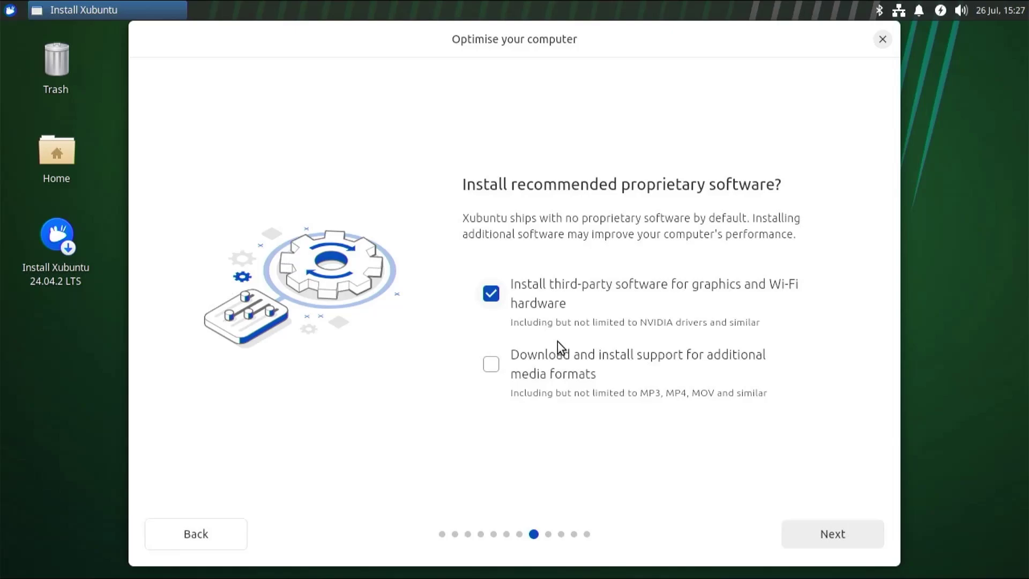
{"action": "left_click", "coordinate": [567, 366]}
{"action": "left_click", "coordinate": [807, 539]}
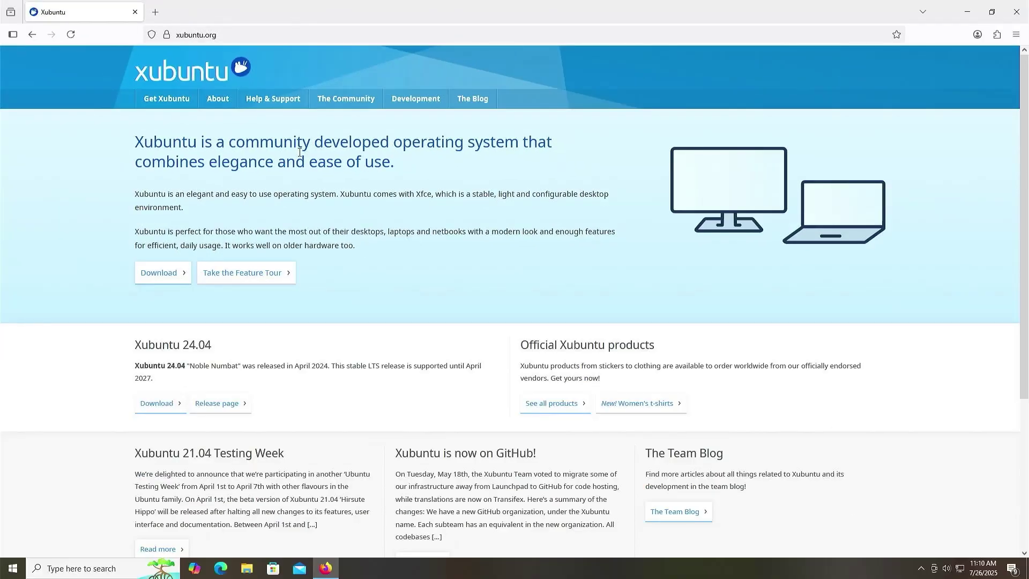
- Go from xubuntu.org's Download page to the United States mirror's 24.04 release listing
{"action": "left_click", "coordinate": [168, 270]}
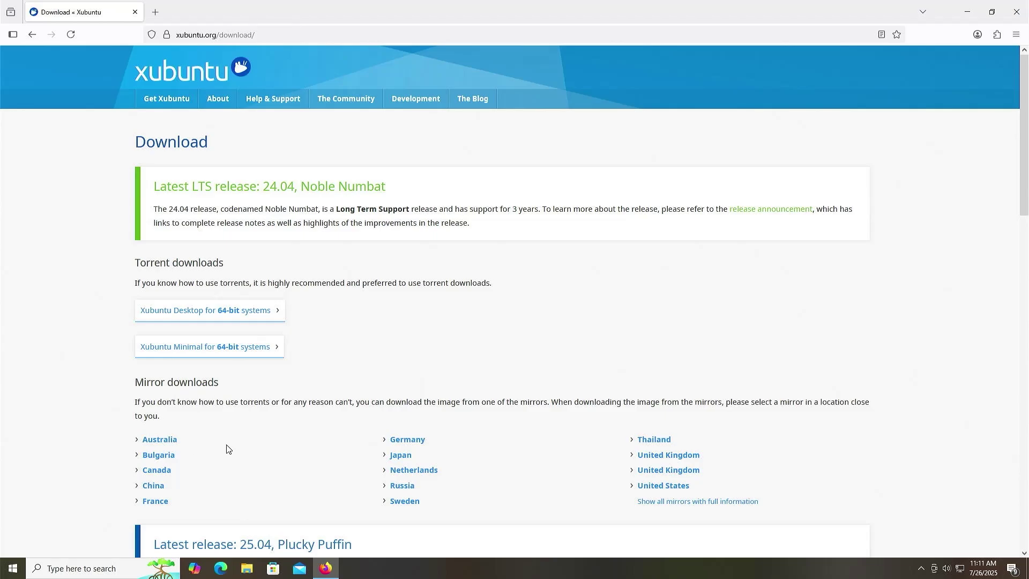
{"action": "left_click", "coordinate": [659, 485]}
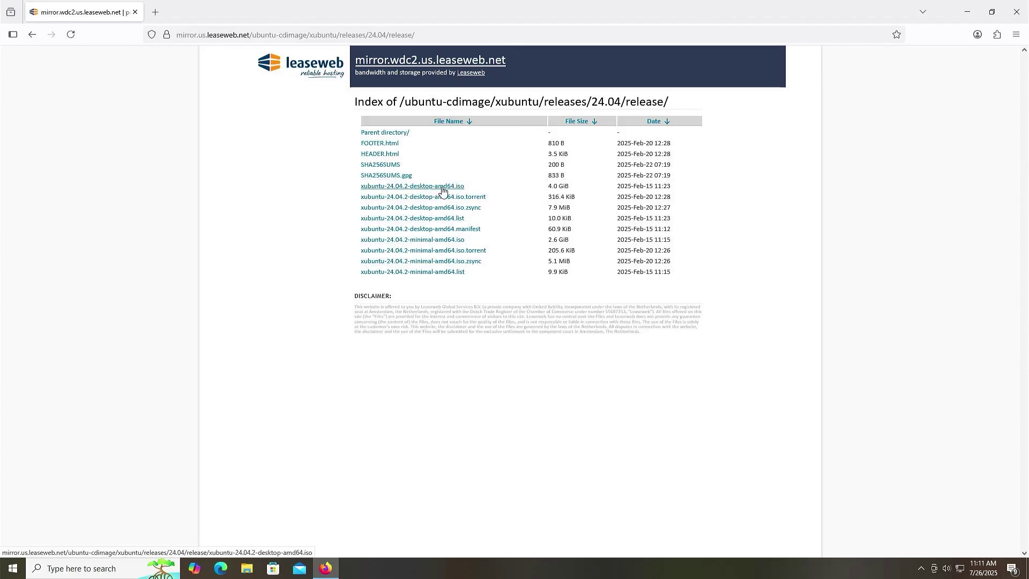
{"action": "key", "text": "super+e"}
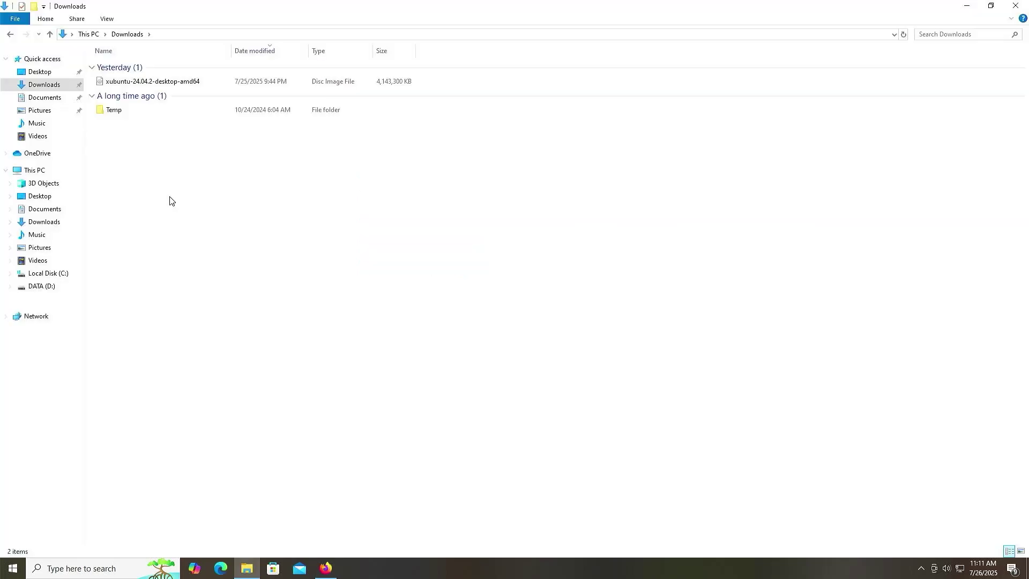
- Mount the xubuntu-24.04.2-desktop-amd64 ISO from Downloads as DVD Drive (G:), accepting the security warning
{"action": "left_click", "coordinate": [180, 86]}
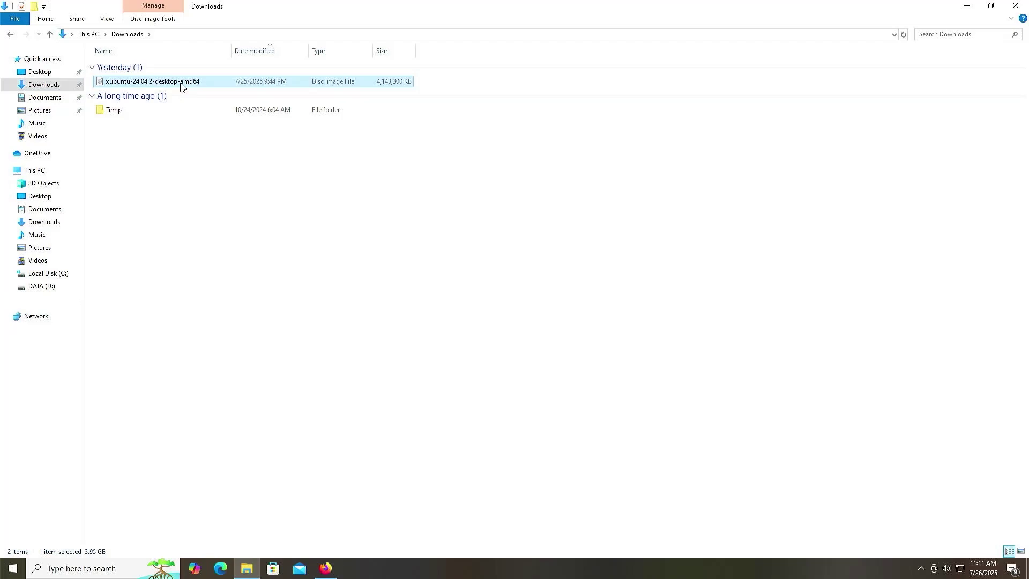
{"action": "right_click", "coordinate": [181, 84]}
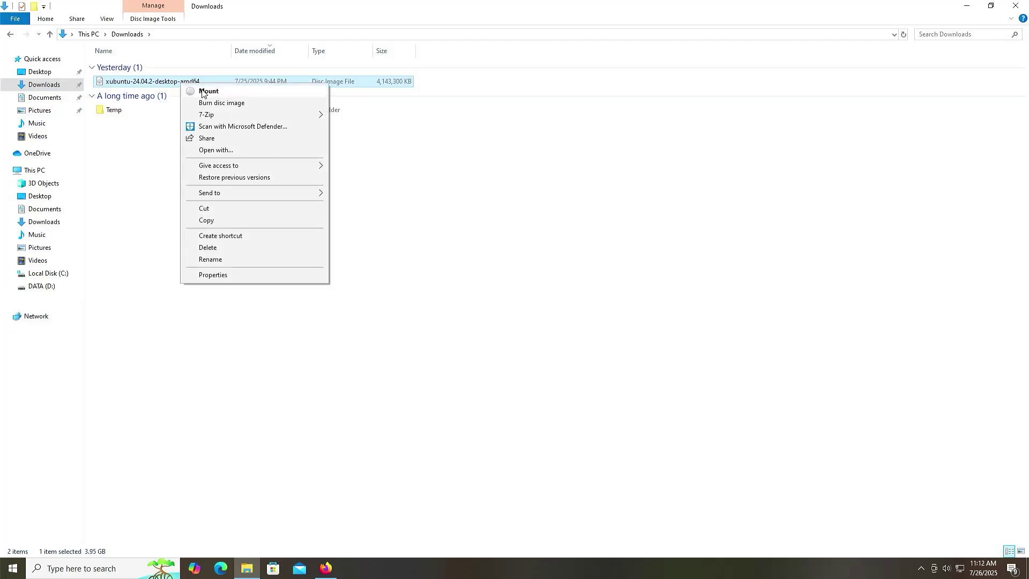
{"action": "left_click", "coordinate": [202, 91]}
{"action": "left_click", "coordinate": [549, 295]}
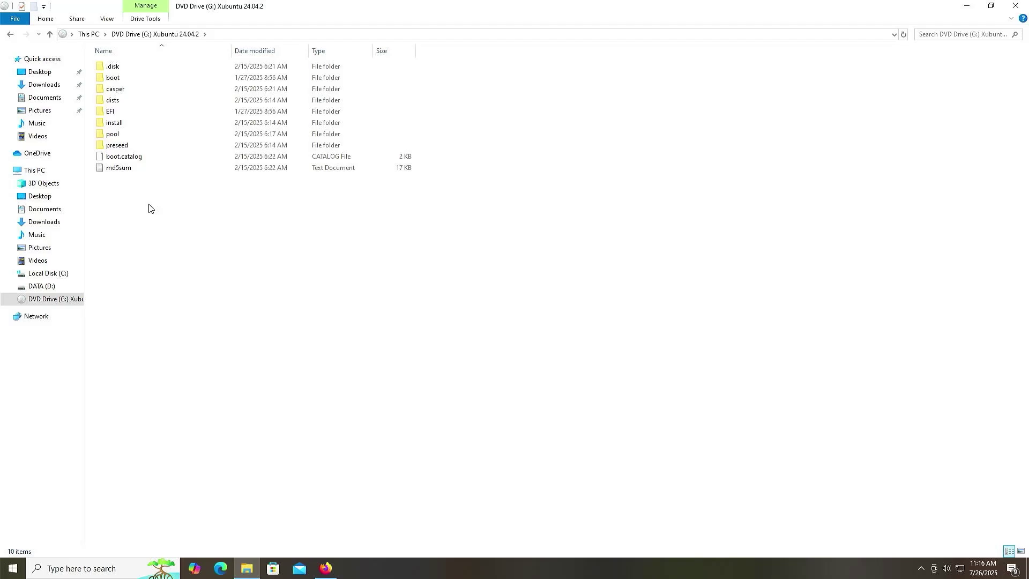
- Launch Disk Management via 'disk management' search and inspect Disk 0, Disk 1 and CD-ROM 0
{"action": "key", "text": "super"}
{"action": "type", "text": "disk man"}
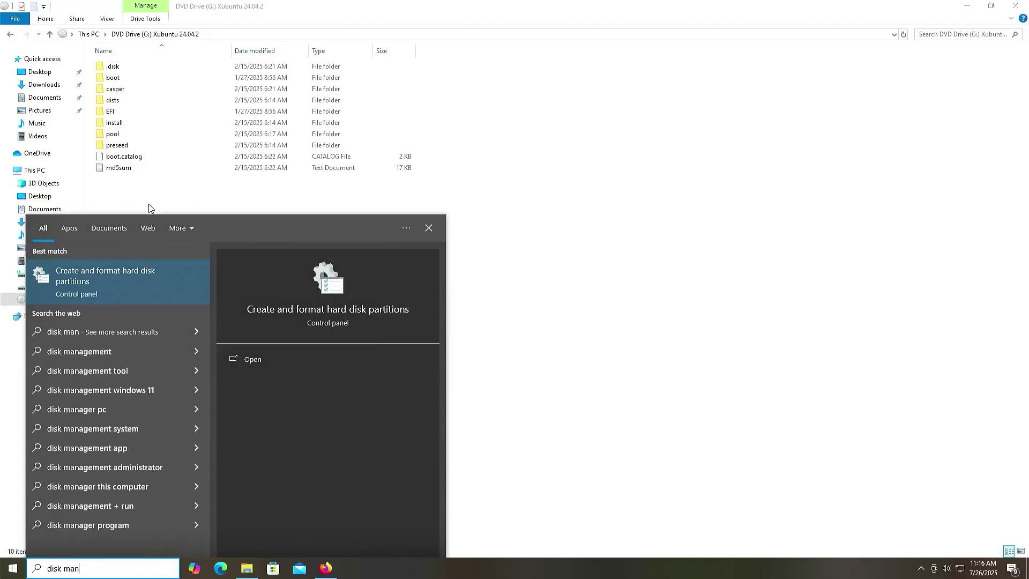
{"action": "type", "text": "agement"}
{"action": "key", "text": "Return"}
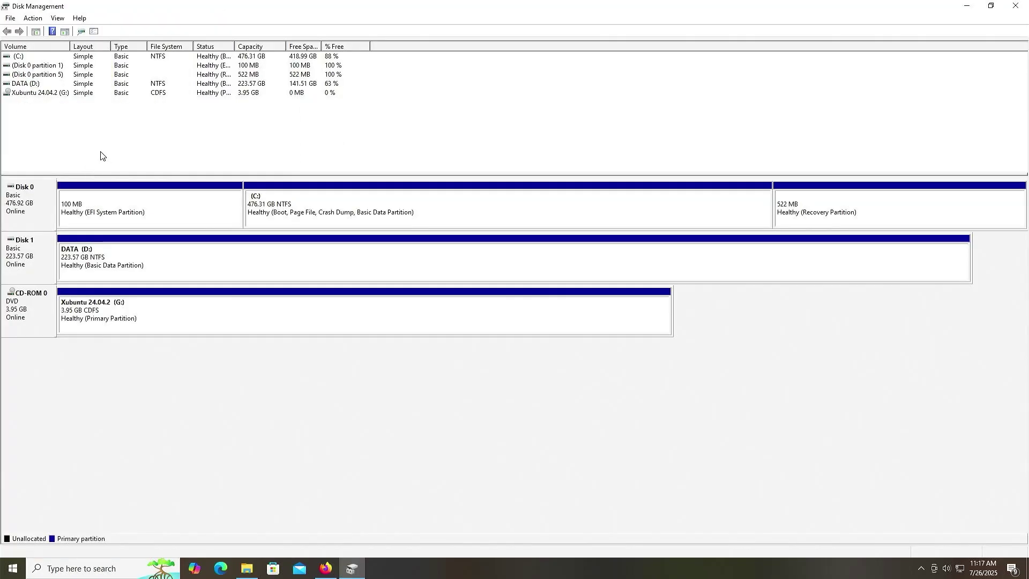
{"action": "left_click", "coordinate": [42, 199]}
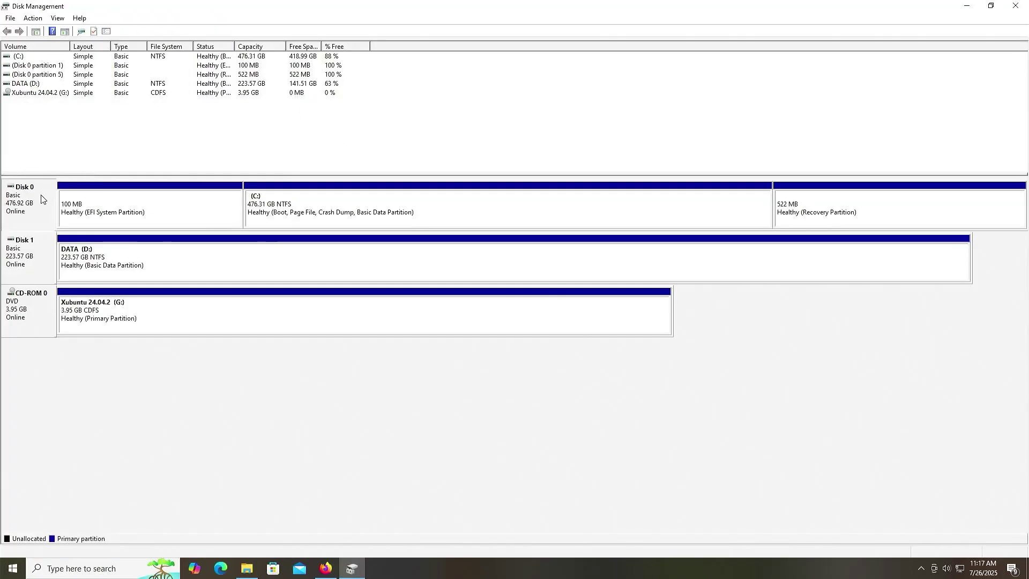
{"action": "left_click", "coordinate": [45, 262]}
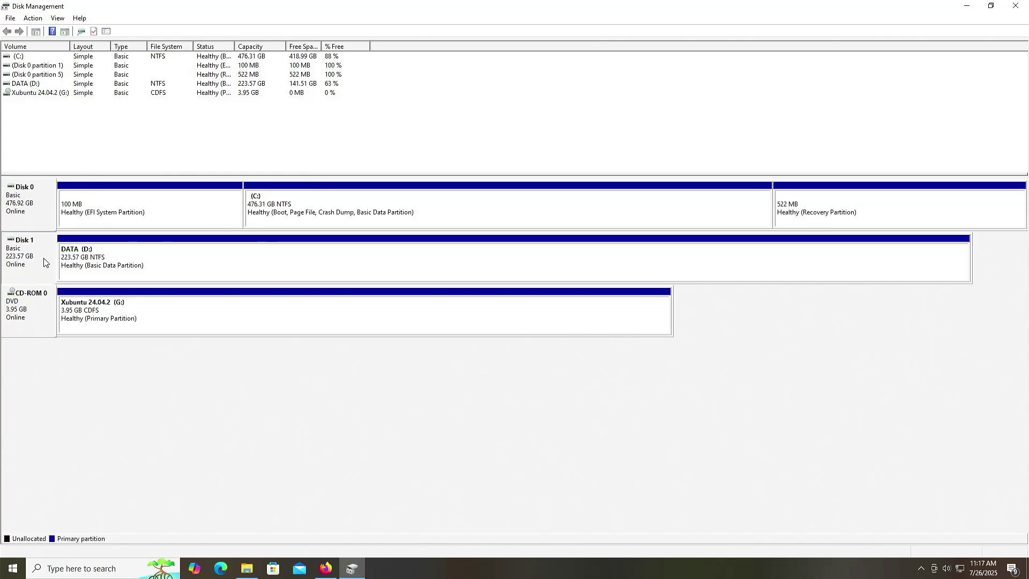
{"action": "left_click", "coordinate": [44, 315]}
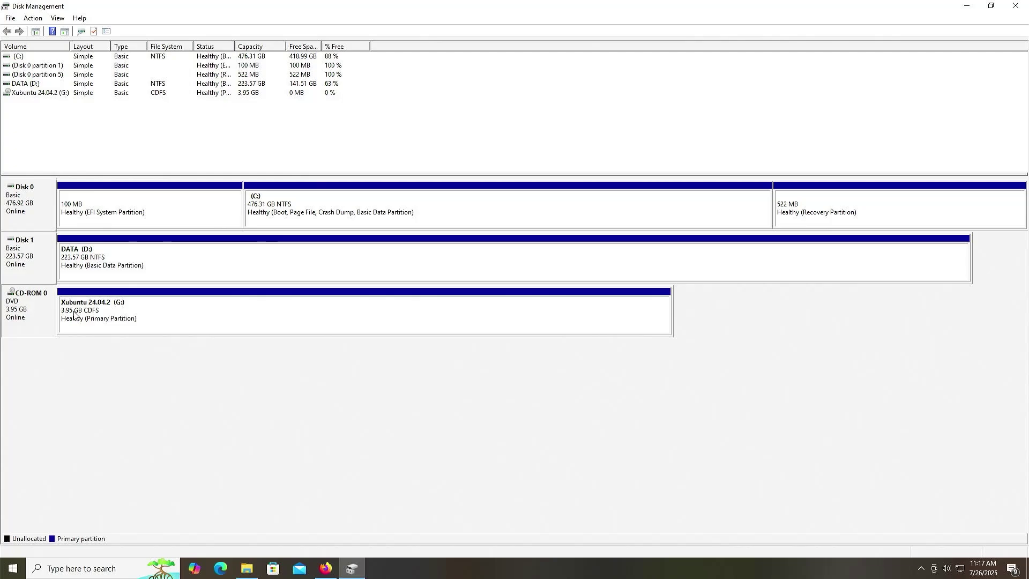
{"action": "left_click", "coordinate": [47, 197]}
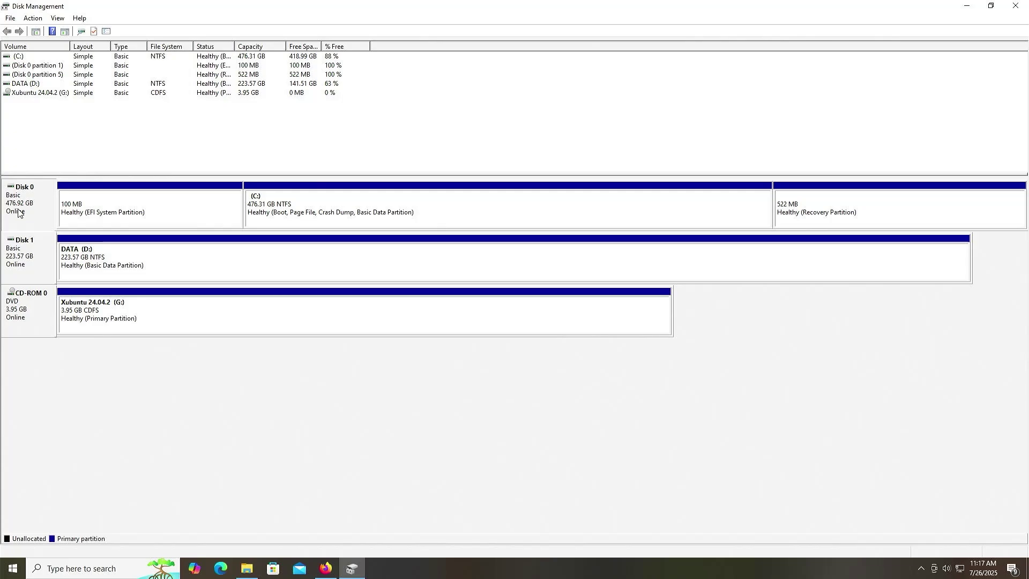
- Check the C: partition and Disk 1, then view and cancel the Xubuntu G: drive's properties
{"action": "left_click", "coordinate": [330, 204]}
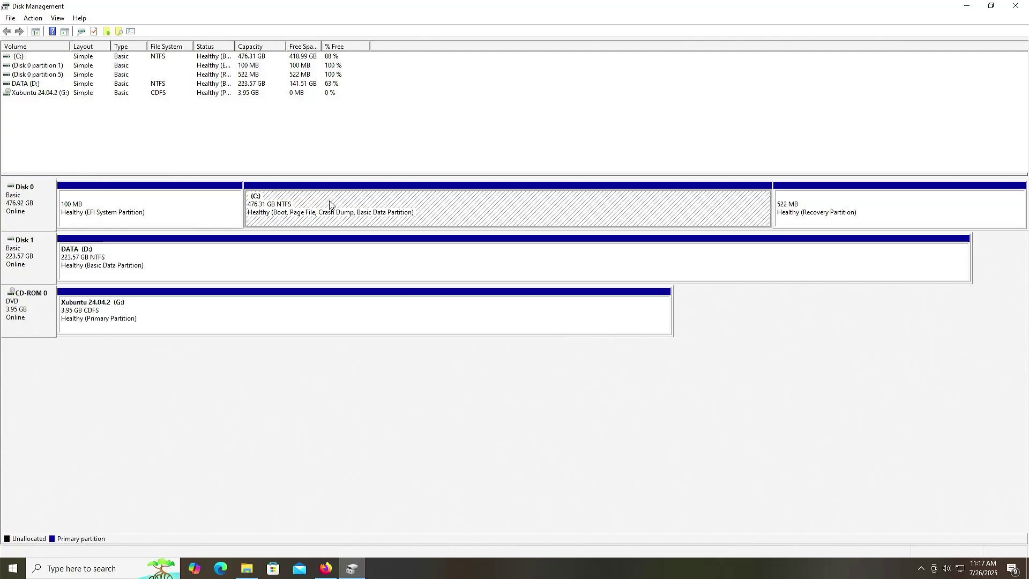
{"action": "left_click", "coordinate": [43, 248]}
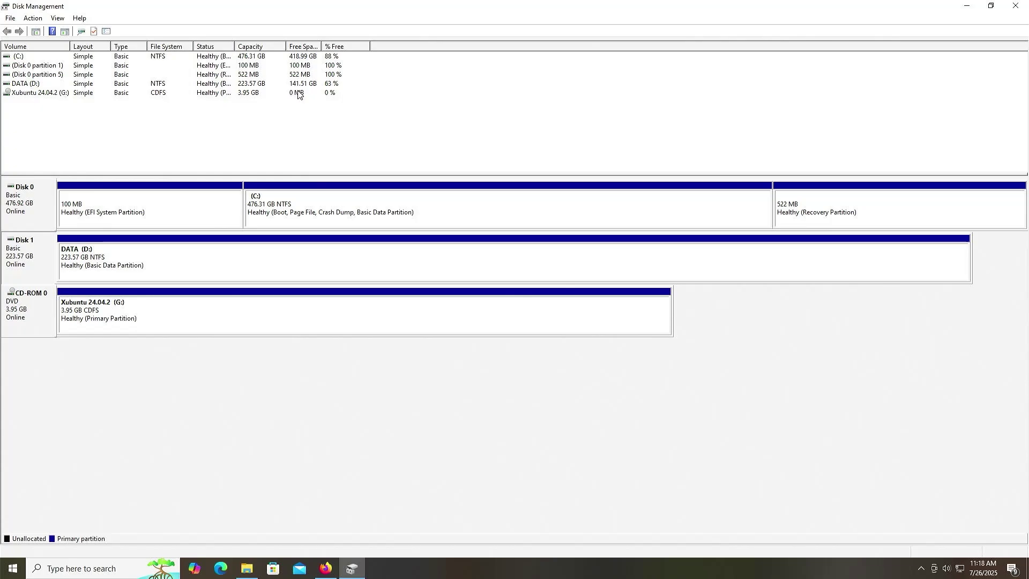
{"action": "left_click", "coordinate": [41, 203]}
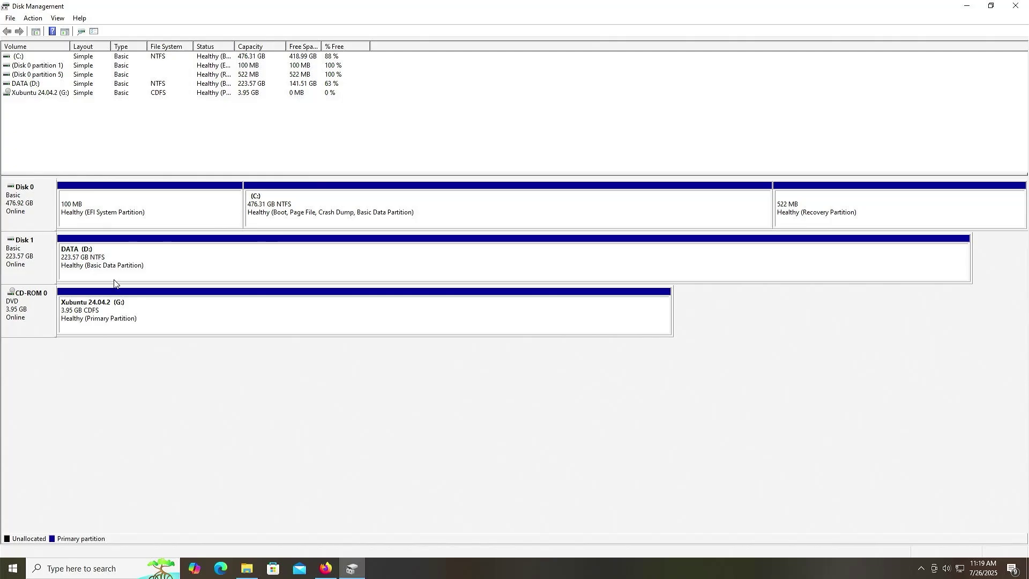
{"action": "right_click", "coordinate": [159, 319]}
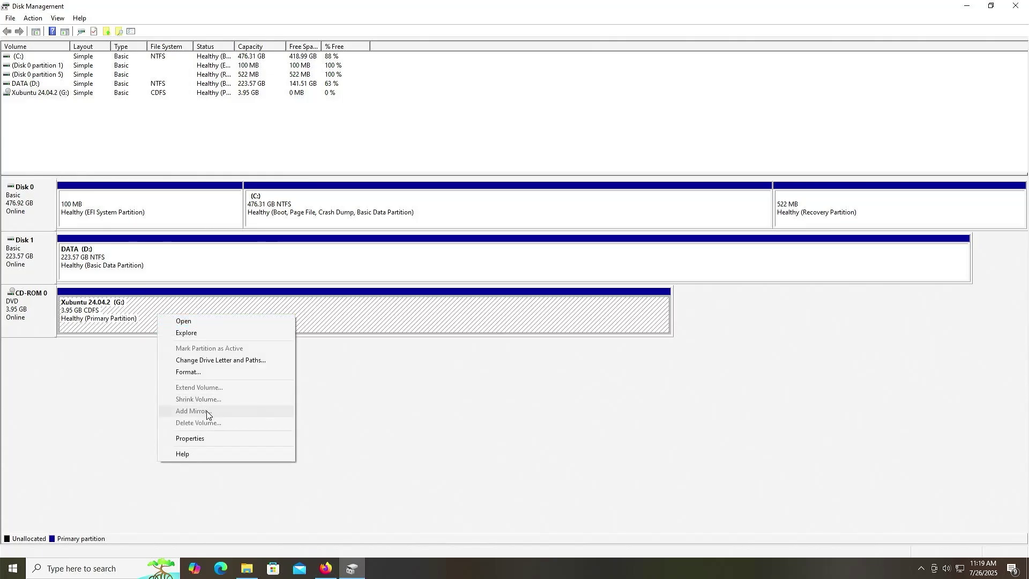
{"action": "left_click", "coordinate": [211, 437]}
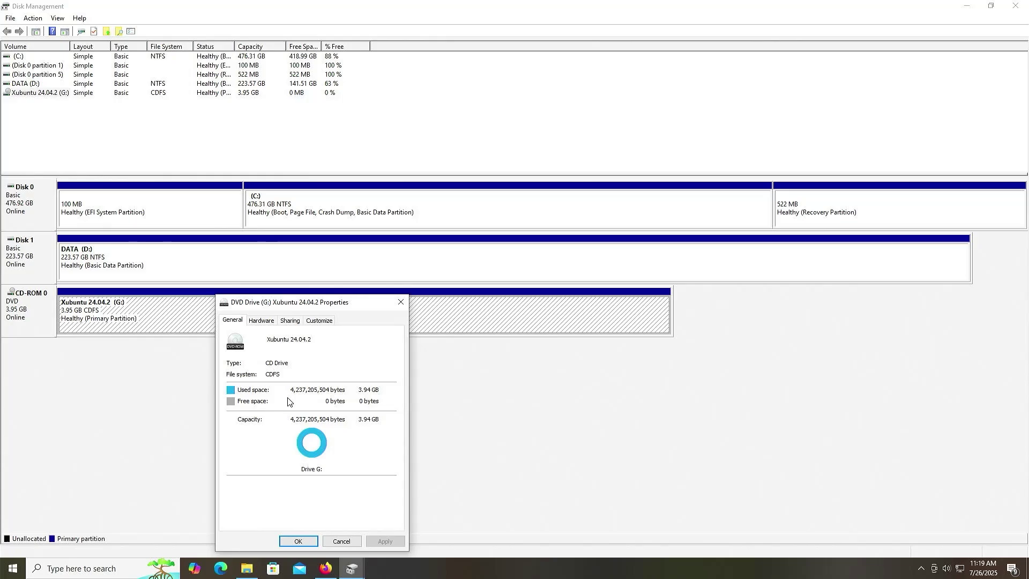
{"action": "left_click", "coordinate": [342, 541]}
- Shrink the C: partition by 4200 MB
{"action": "left_click", "coordinate": [408, 213]}
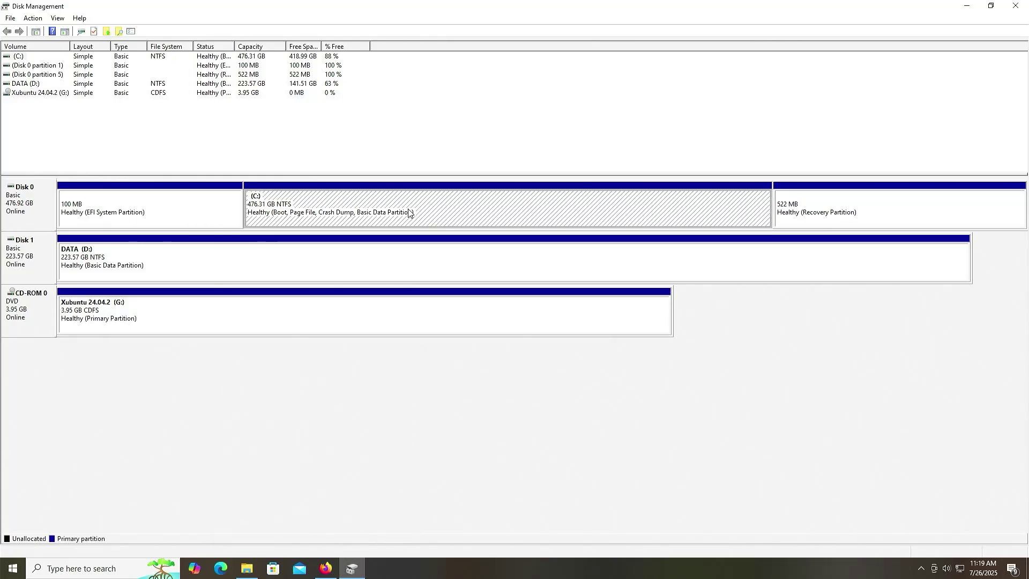
{"action": "right_click", "coordinate": [408, 213]}
{"action": "left_click", "coordinate": [461, 292]}
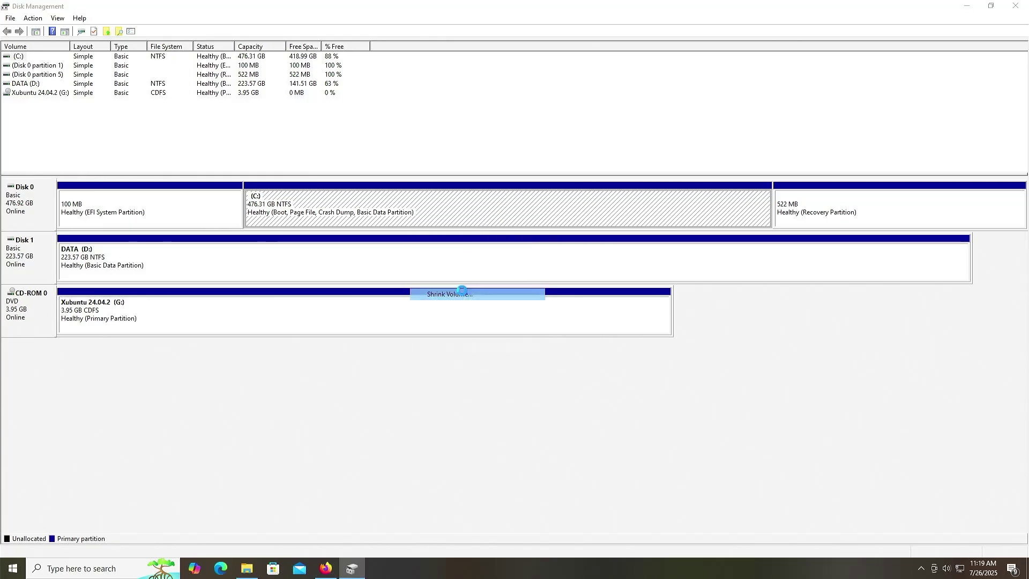
{"action": "type", "text": "4200"}
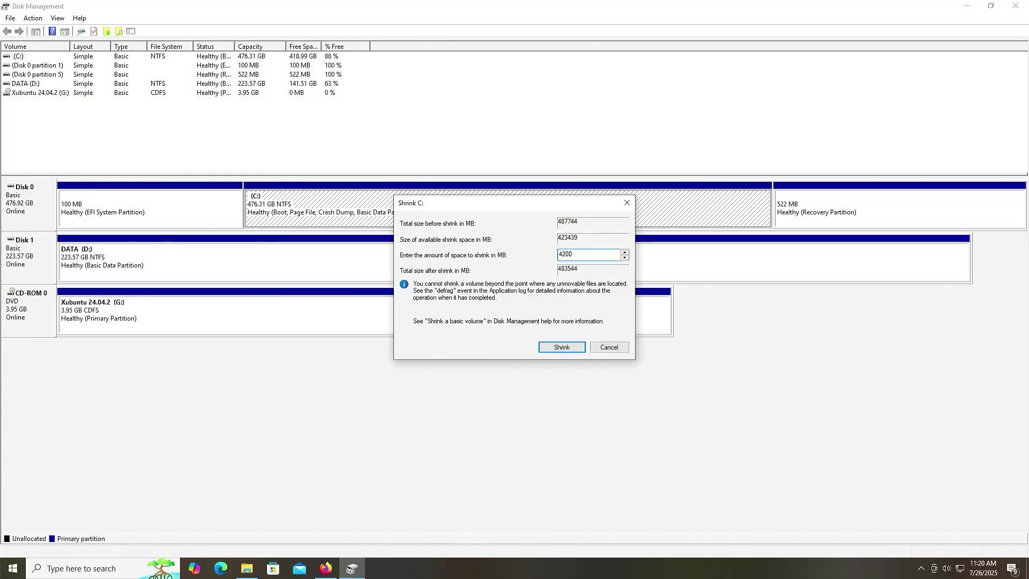
{"action": "key", "text": "Return"}
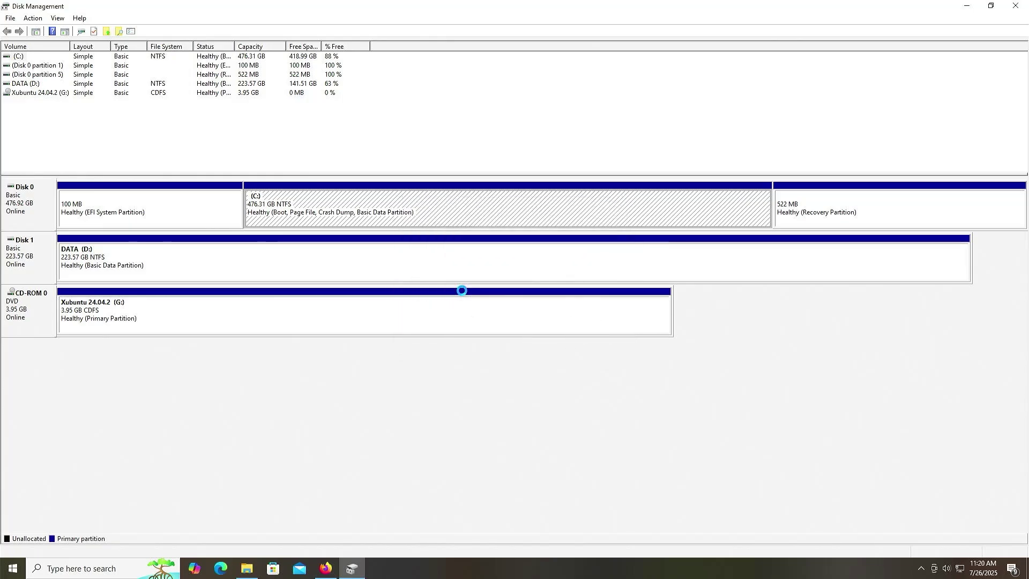
- Create a 4200 MB FAT32 simple volume labelled ISO with letter F in the unallocated space
{"action": "left_click", "coordinate": [654, 209]}
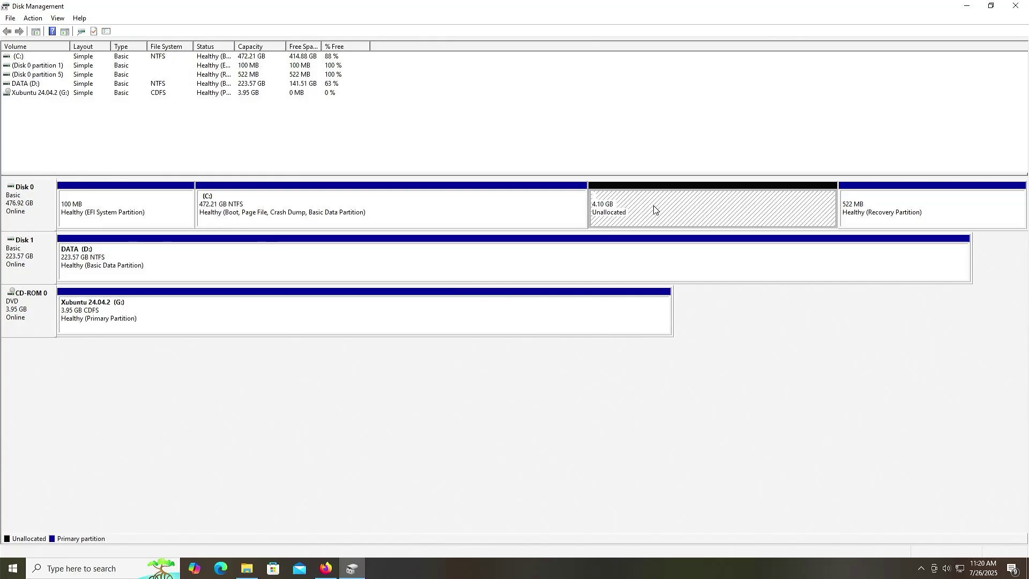
{"action": "right_click", "coordinate": [654, 209]}
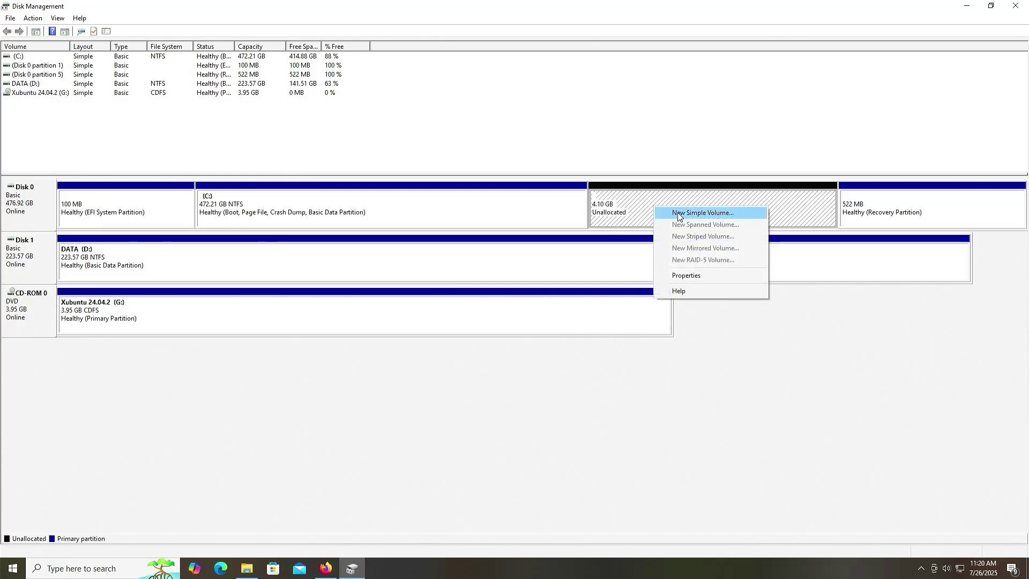
{"action": "left_click", "coordinate": [678, 213]}
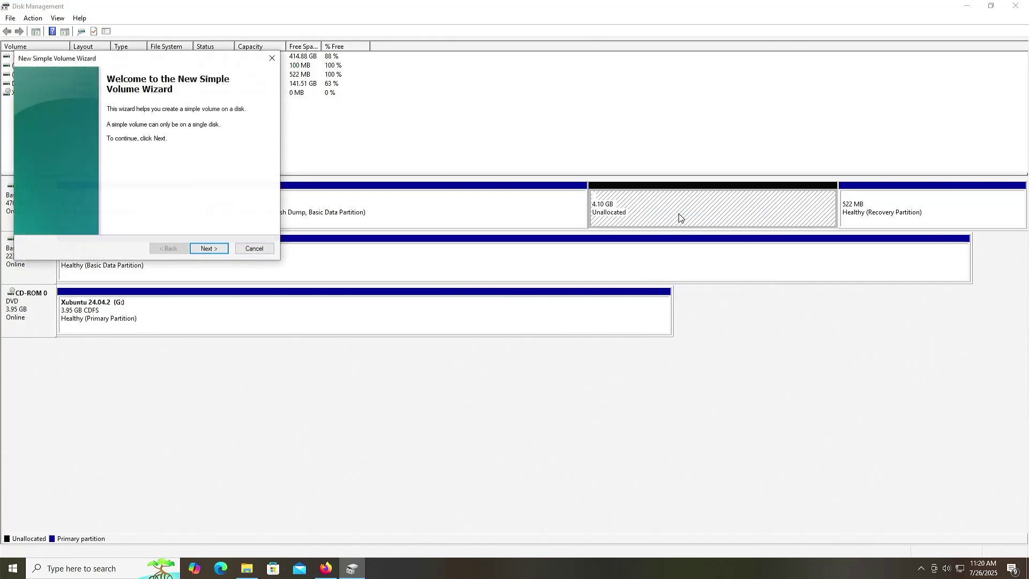
{"action": "left_click", "coordinate": [208, 250]}
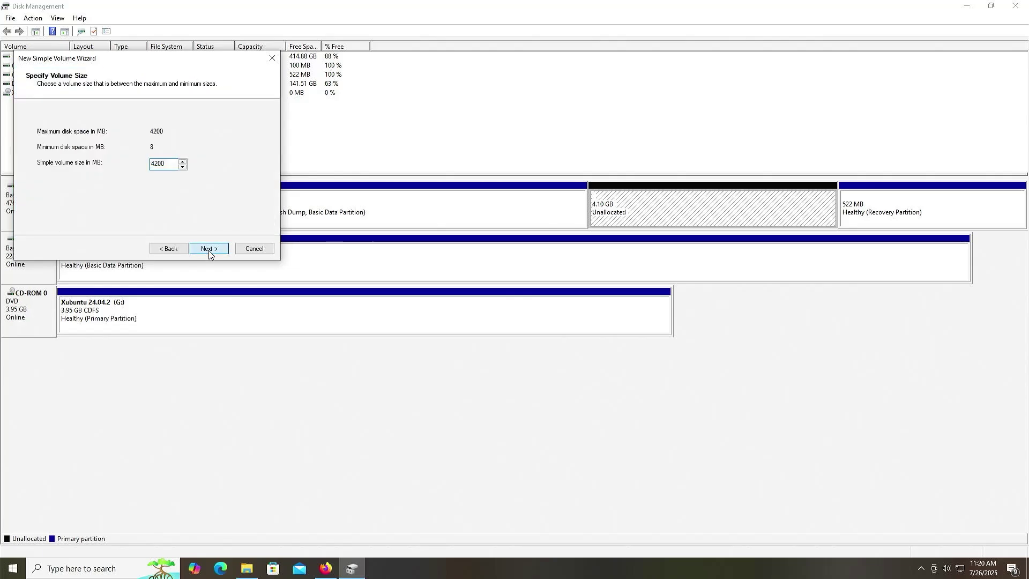
{"action": "left_click", "coordinate": [208, 250]}
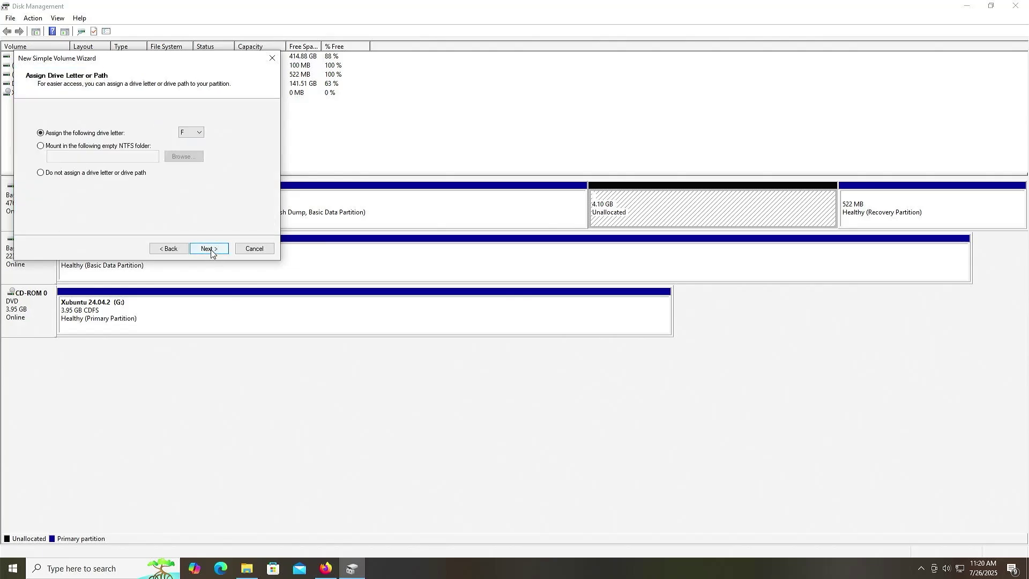
{"action": "left_click", "coordinate": [210, 249]}
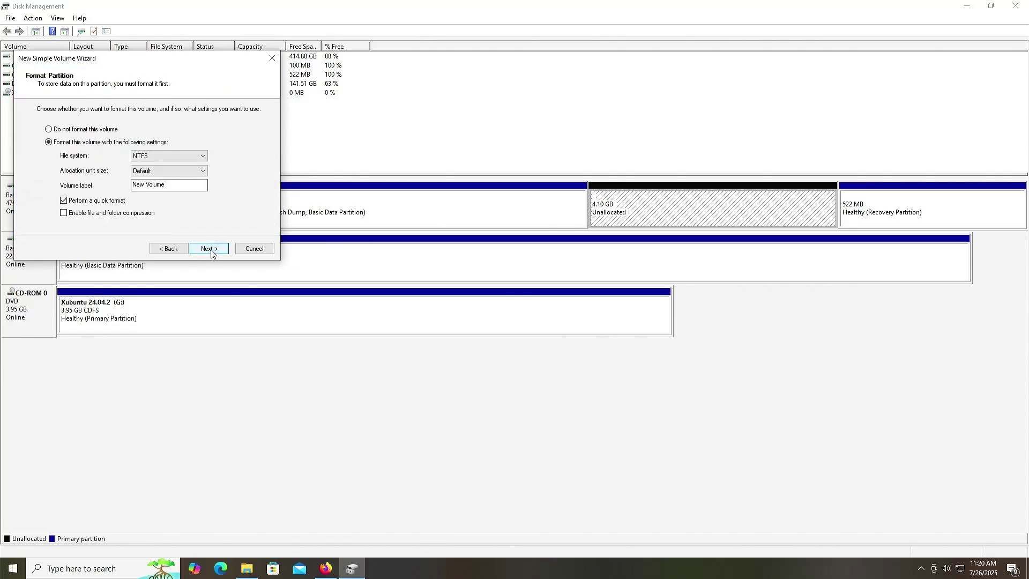
{"action": "left_click", "coordinate": [170, 159]}
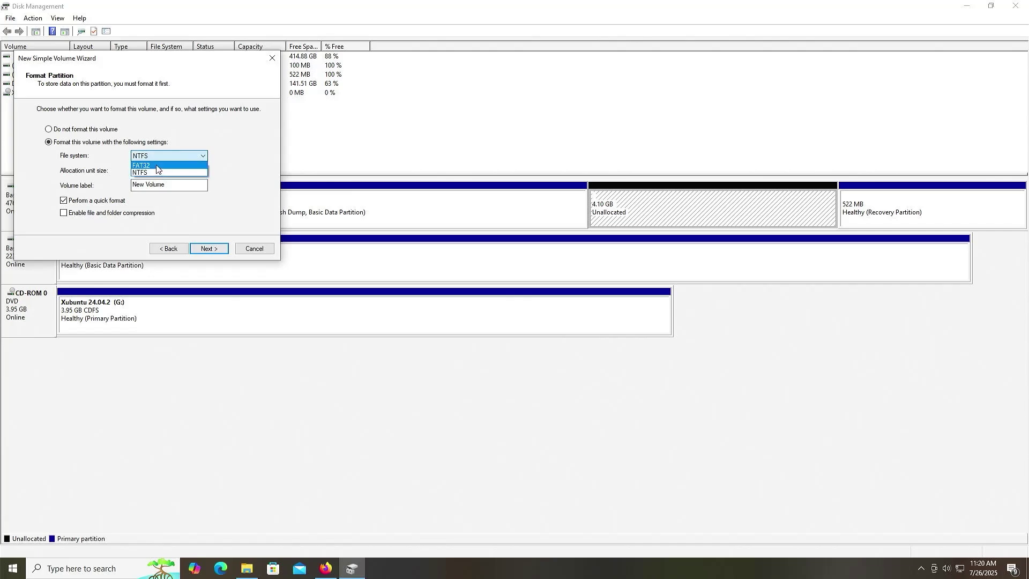
{"action": "left_click", "coordinate": [157, 165]}
{"action": "left_click_drag", "start_coordinate": [178, 187], "coordinate": [75, 185]}
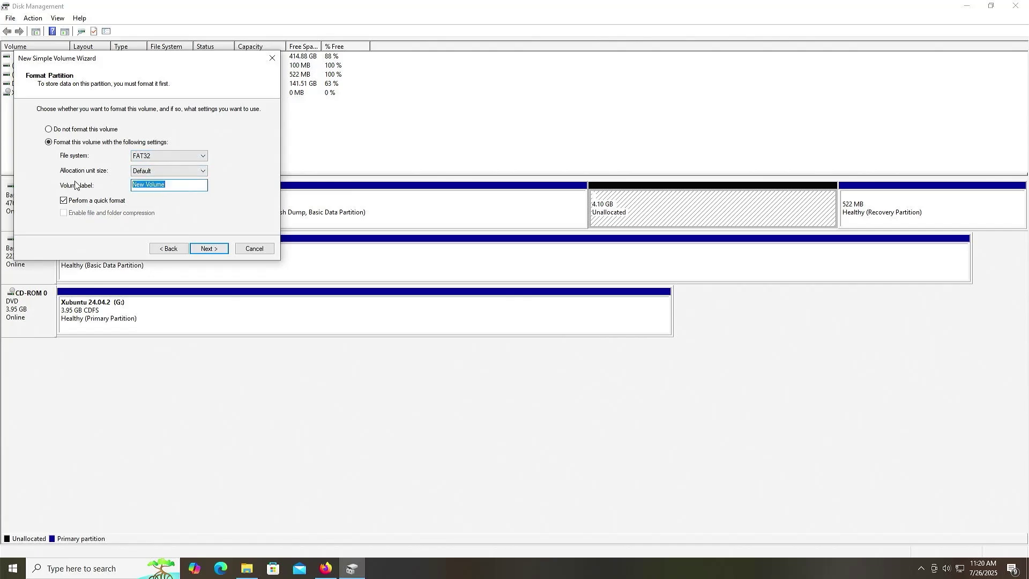
{"action": "type", "text": "ISO"}
{"action": "left_click", "coordinate": [204, 249]}
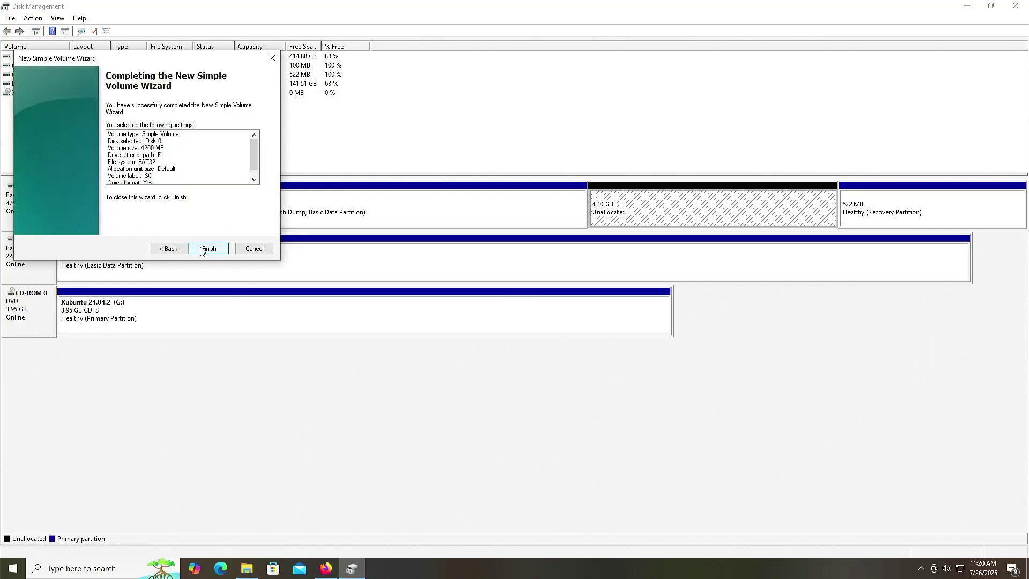
{"action": "left_click", "coordinate": [203, 250]}
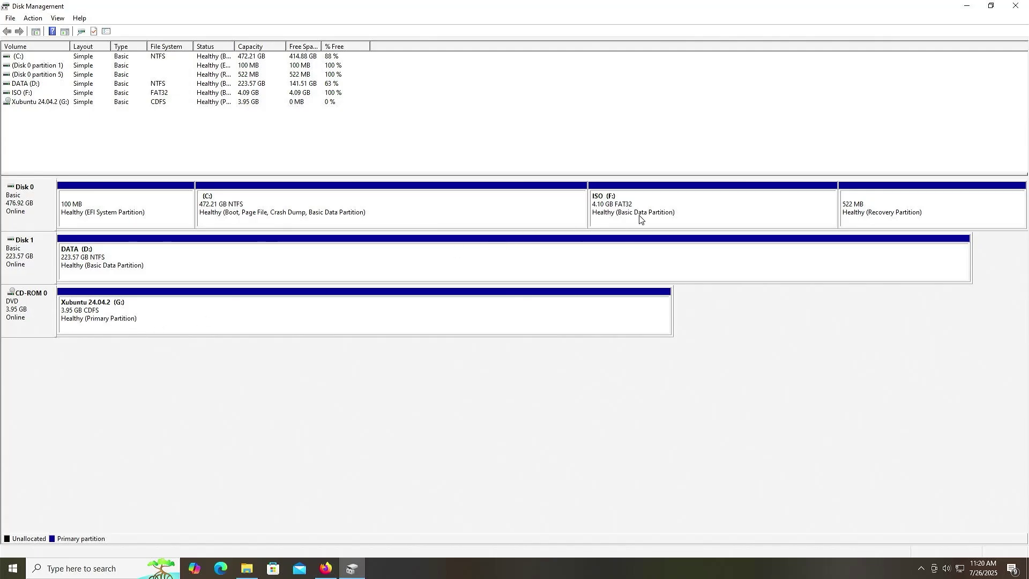
- Copy all ten items from the Xubuntu DVD (G:) onto ISO (F:), then return to Disk Management
{"action": "left_click", "coordinate": [247, 568]}
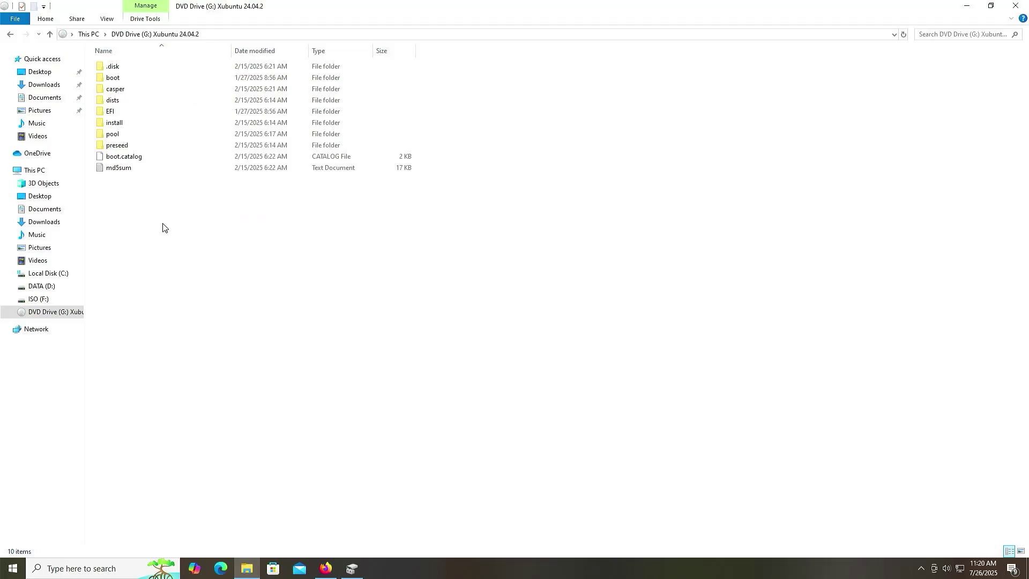
{"action": "key", "text": "ctrl+a"}
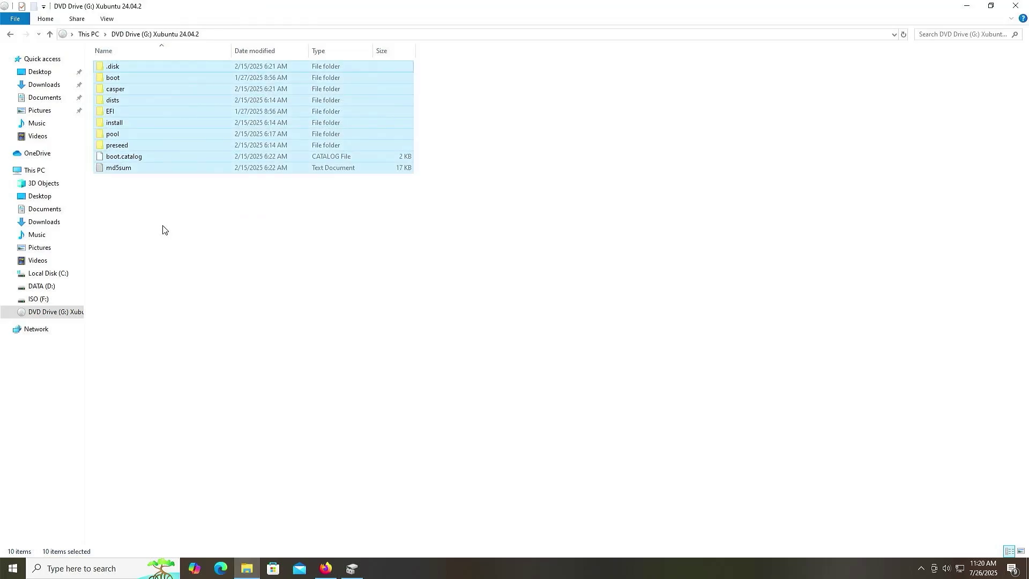
{"action": "left_click", "coordinate": [40, 298]}
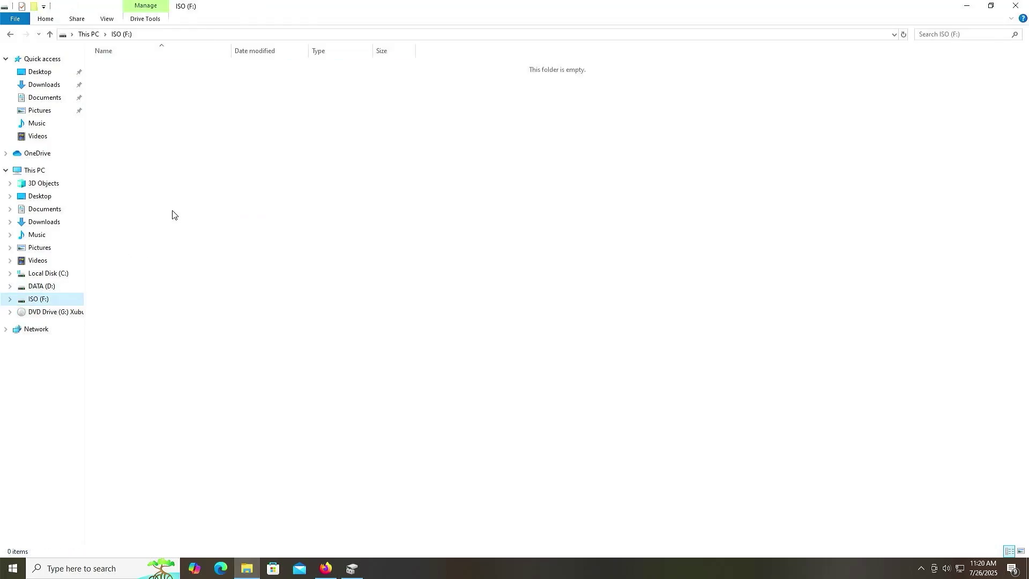
{"action": "left_click", "coordinate": [220, 180]}
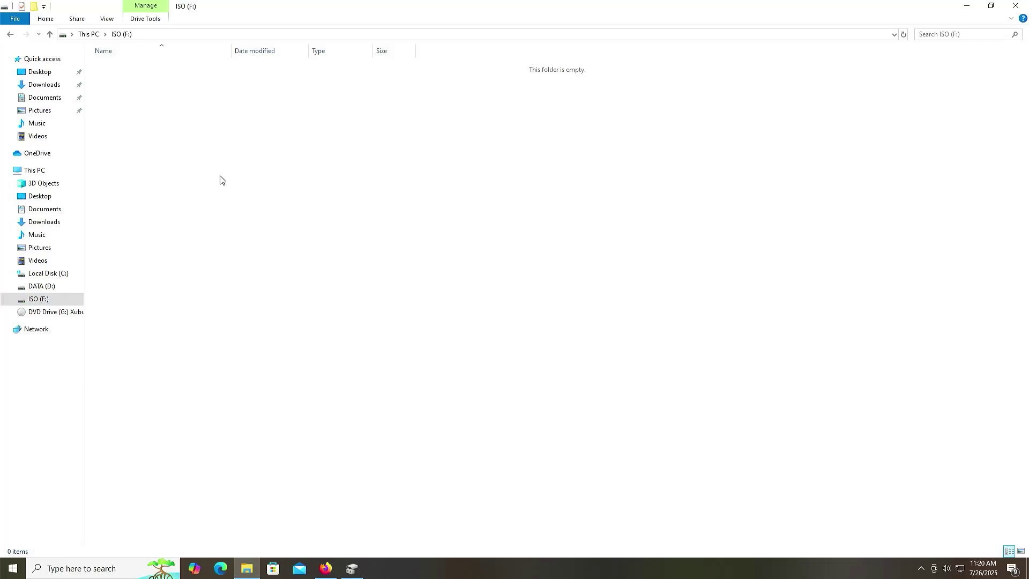
{"action": "key", "text": "ctrl+v"}
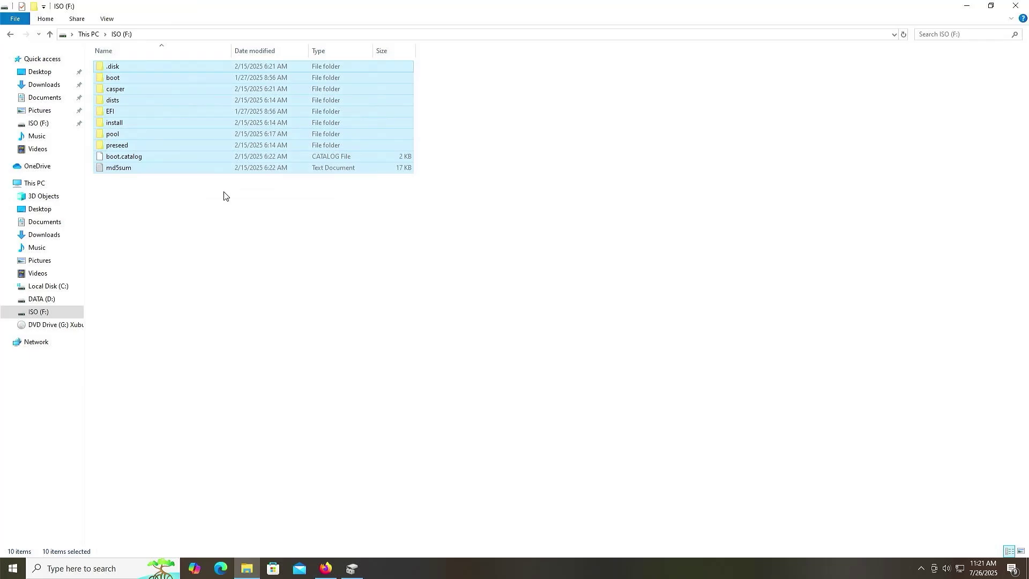
{"action": "left_click", "coordinate": [351, 568]}
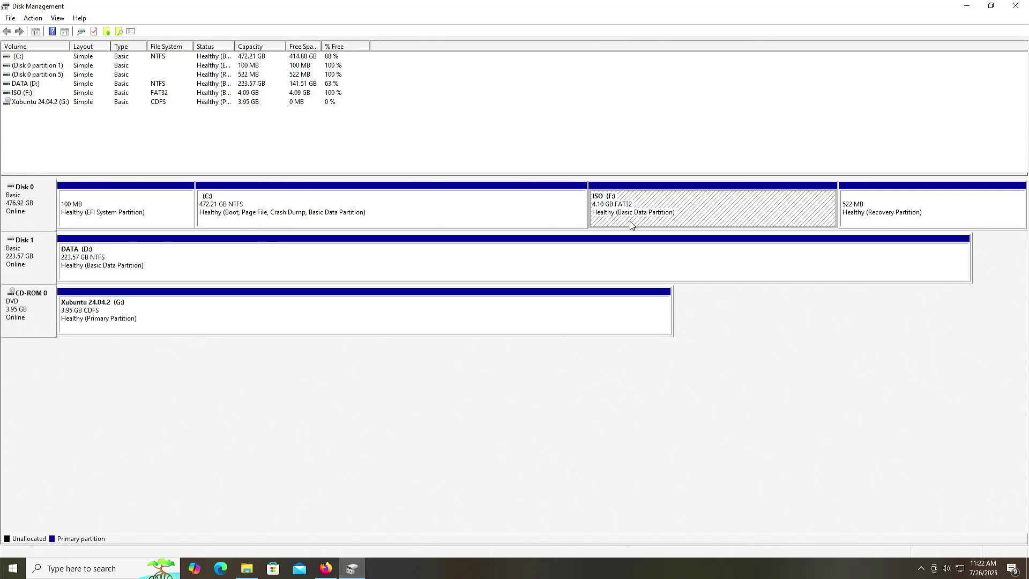
- Start DiskPart in a Command Prompt run as administrator
{"action": "key", "text": "super"}
{"action": "type", "text": "cmd"}
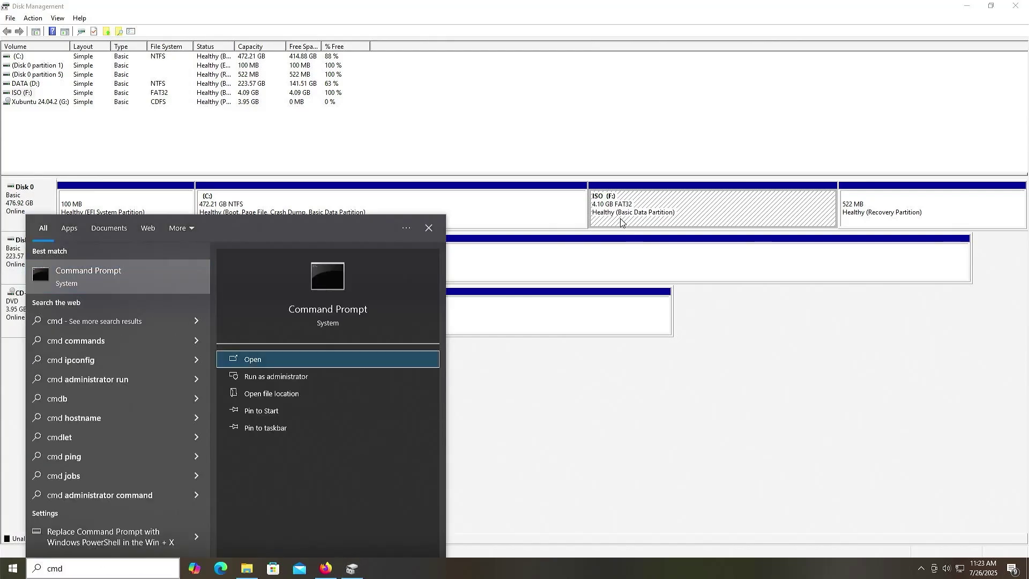
{"action": "key", "text": "Down"}
{"action": "key", "text": "Return"}
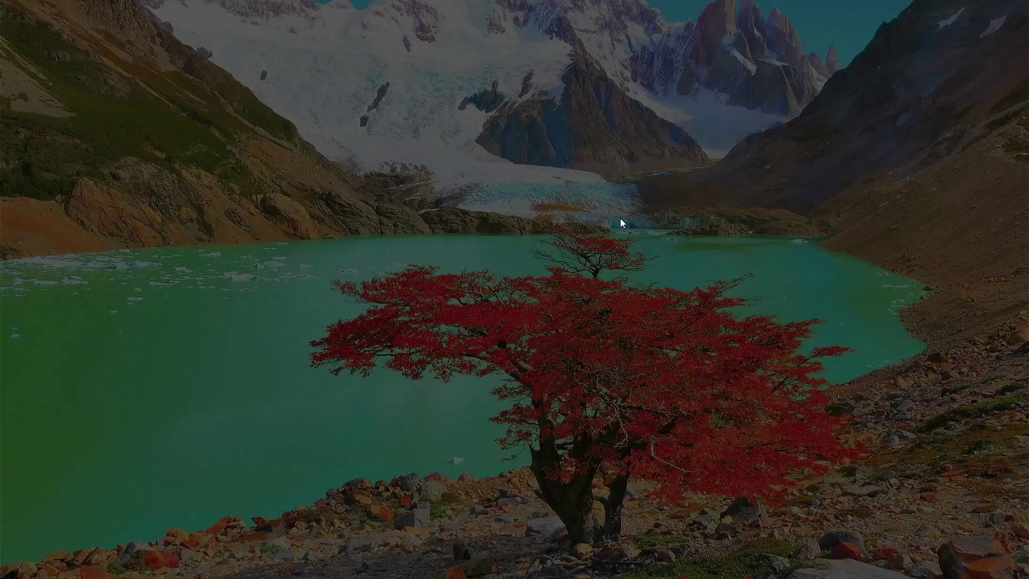
{"action": "key", "text": "Left"}
{"action": "key", "text": "Return"}
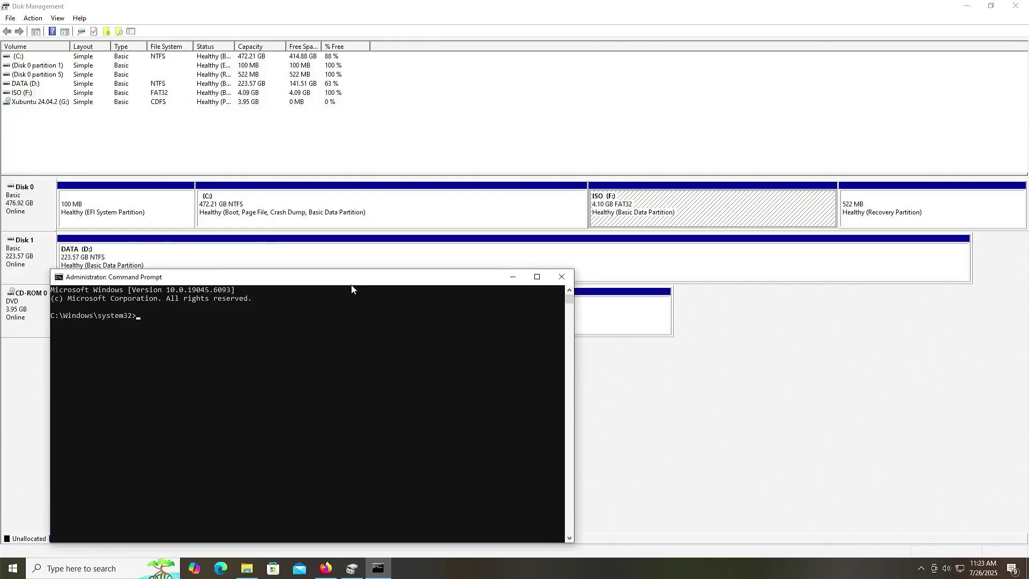
{"action": "type", "text": "diskpart"}
{"action": "key", "text": "Return"}
- List disks, select Disk 0, list its partitions and select the 4200 MB partition 4
{"action": "type", "text": "list disk"}
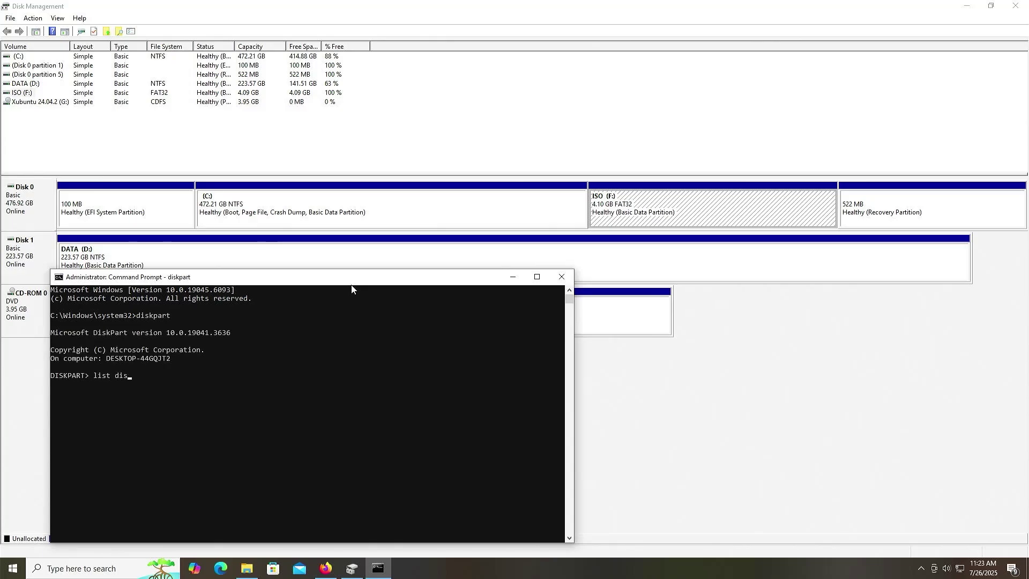
{"action": "key", "text": "Return"}
{"action": "type", "text": "sel disk 0"}
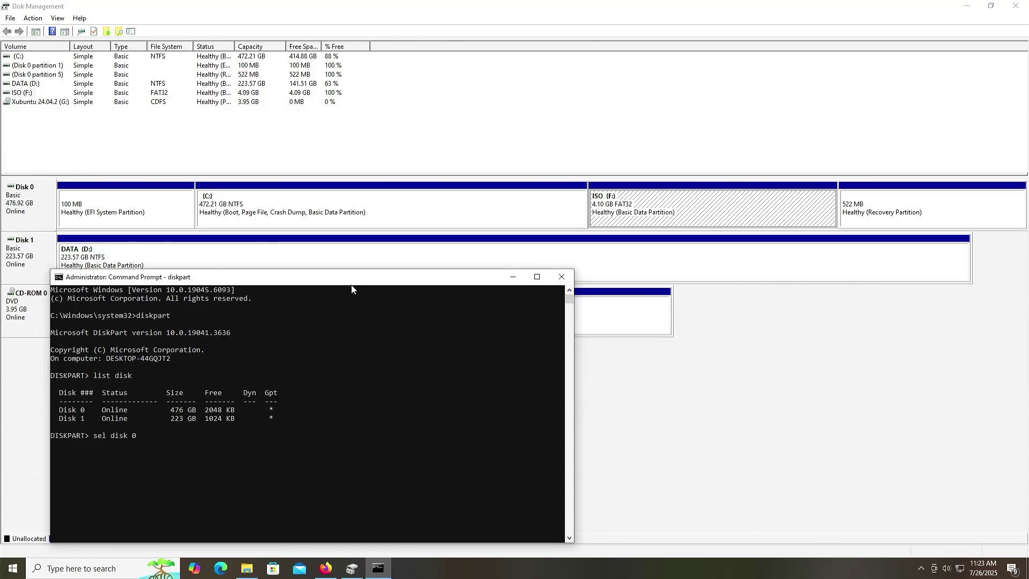
{"action": "key", "text": "Return"}
{"action": "type", "text": "list part"}
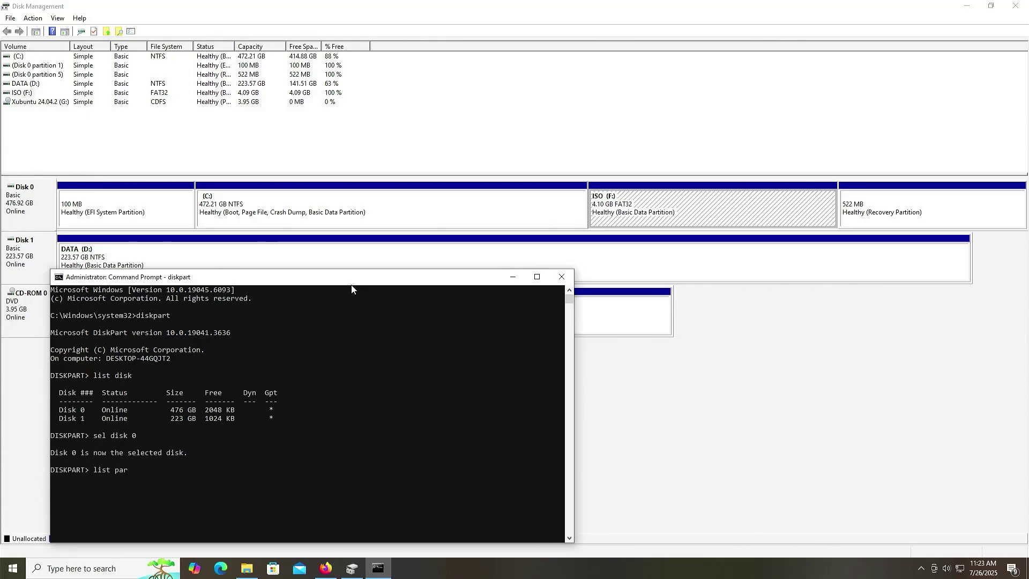
{"action": "key", "text": "Return"}
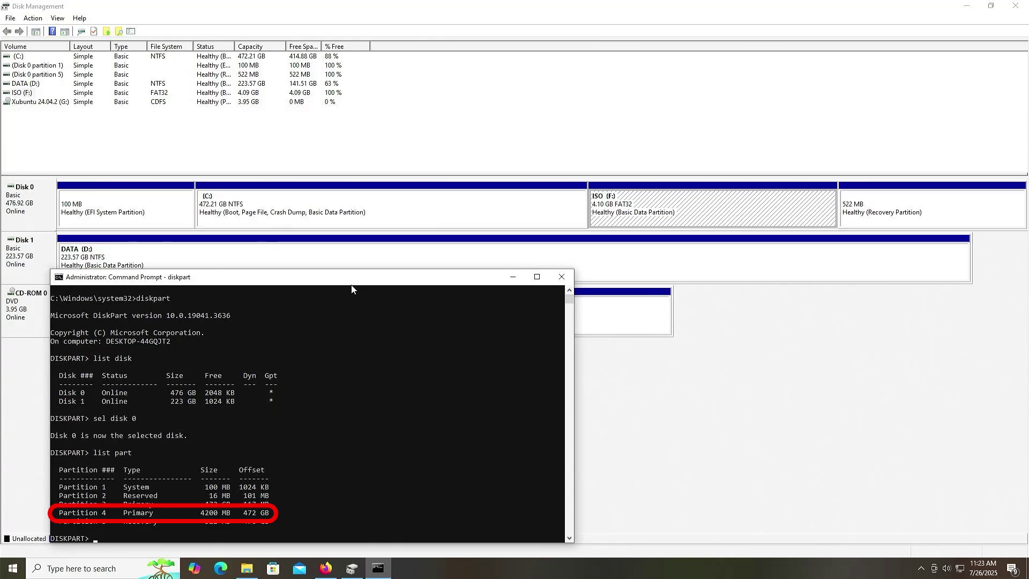
{"action": "type", "text": "sel part 4"}
{"action": "key", "text": "Return"}
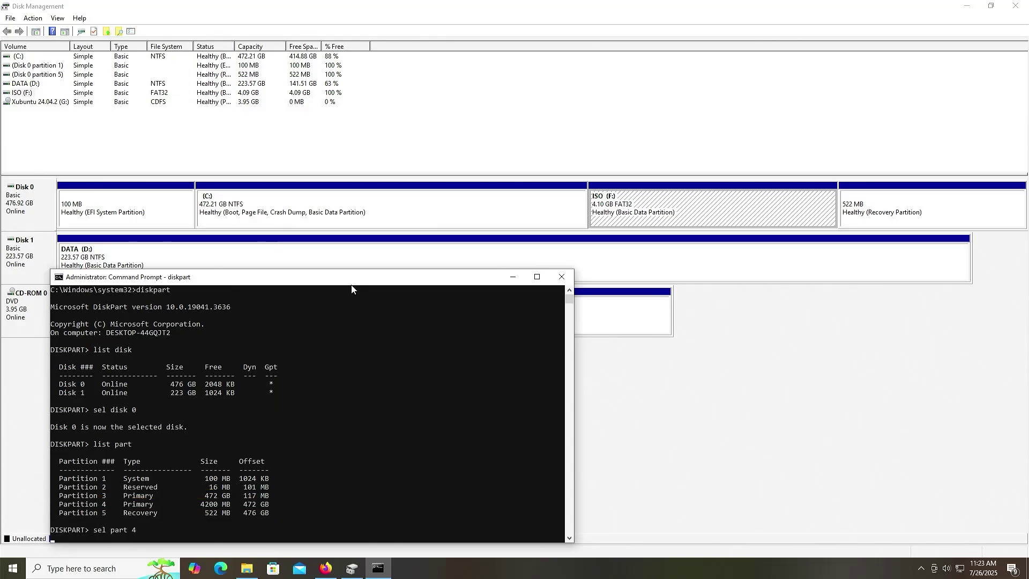
- Copy the EFI System GUID from 'help set id' and apply it with set id=<GUID>
{"action": "type", "text": "help set id"}
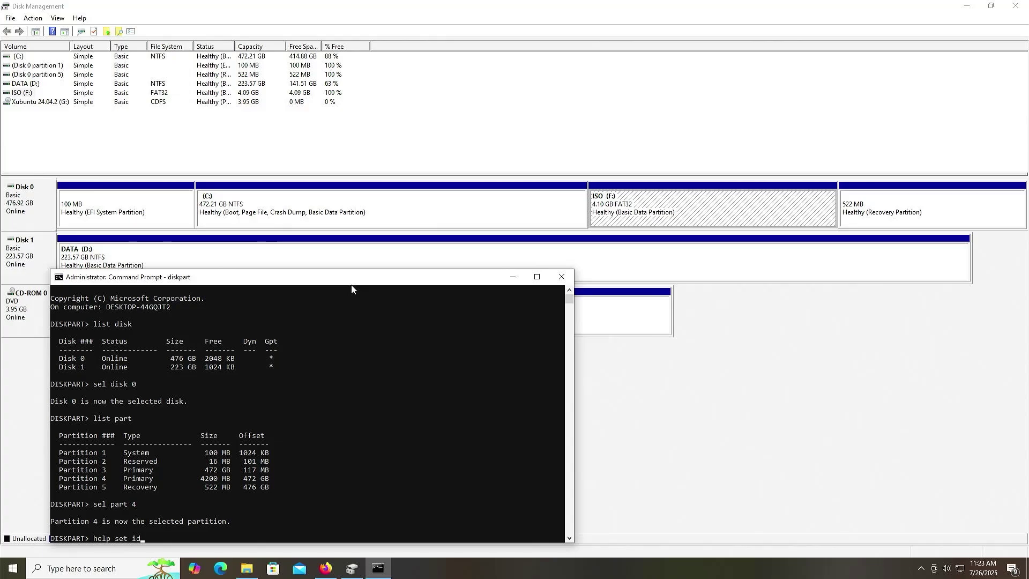
{"action": "key", "text": "Return"}
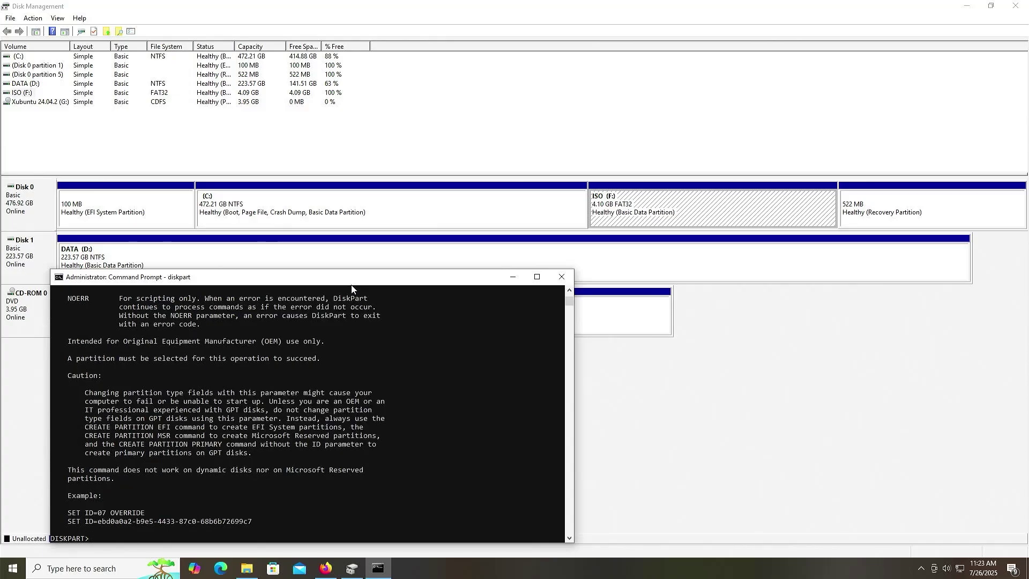
{"action": "scroll", "coordinate": [313, 400], "scroll_direction": "up", "scroll_amount": 9}
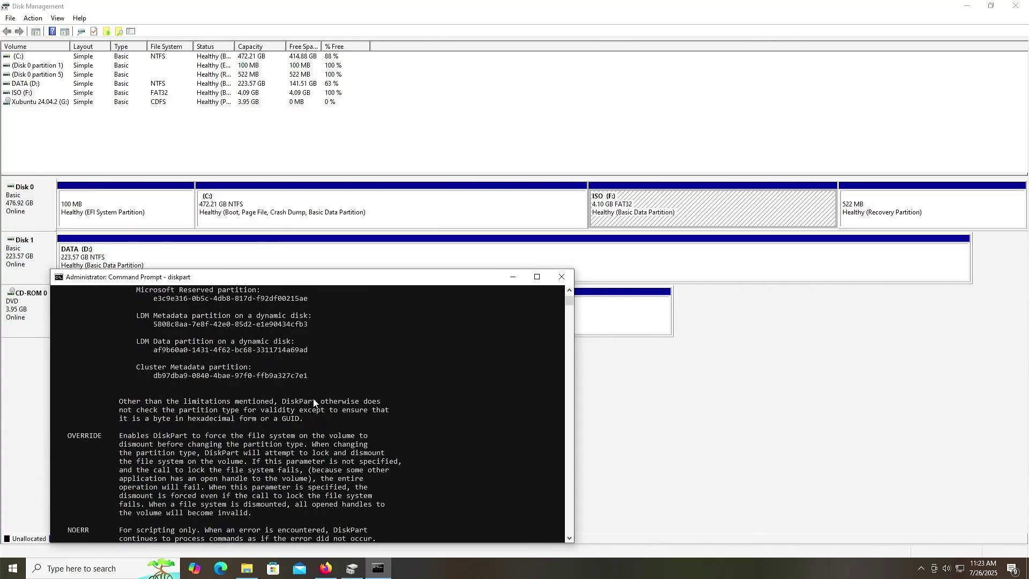
{"action": "scroll", "coordinate": [313, 401], "scroll_direction": "up", "scroll_amount": 6}
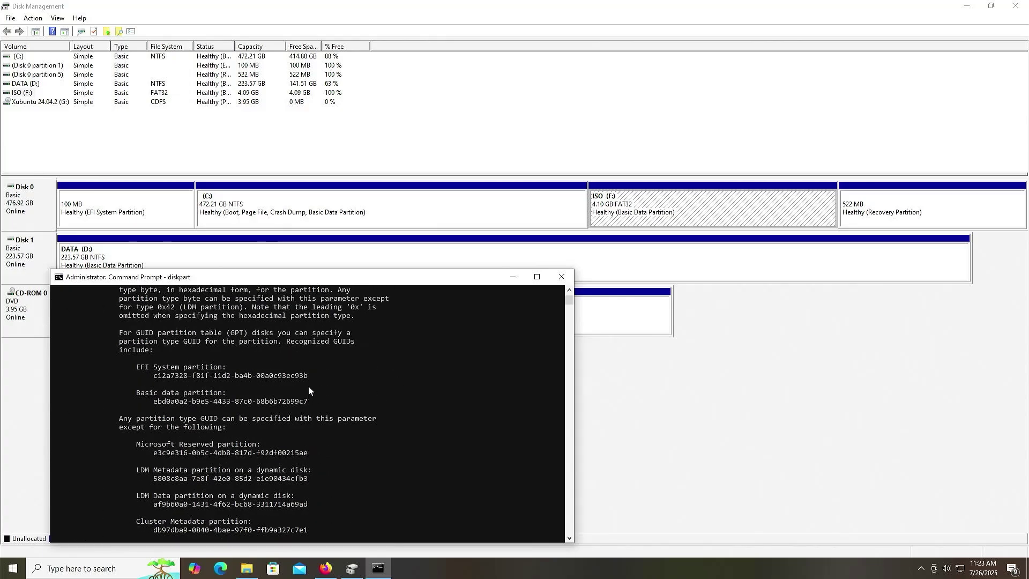
{"action": "left_click_drag", "start_coordinate": [310, 375], "coordinate": [155, 381]}
{"action": "key", "text": "ctrl+c"}
{"action": "type", "text": "set id="}
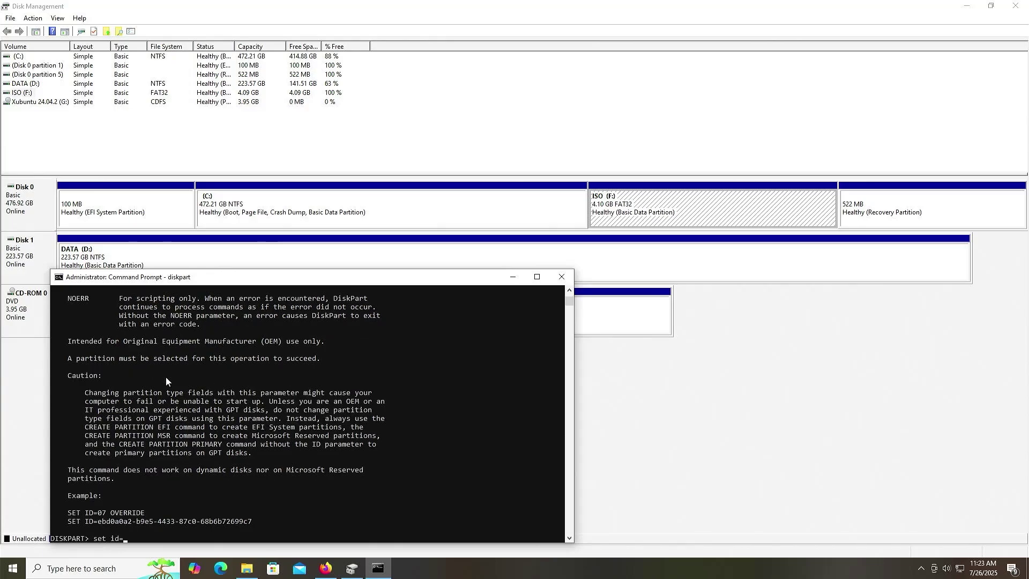
{"action": "key", "text": "ctrl+v"}
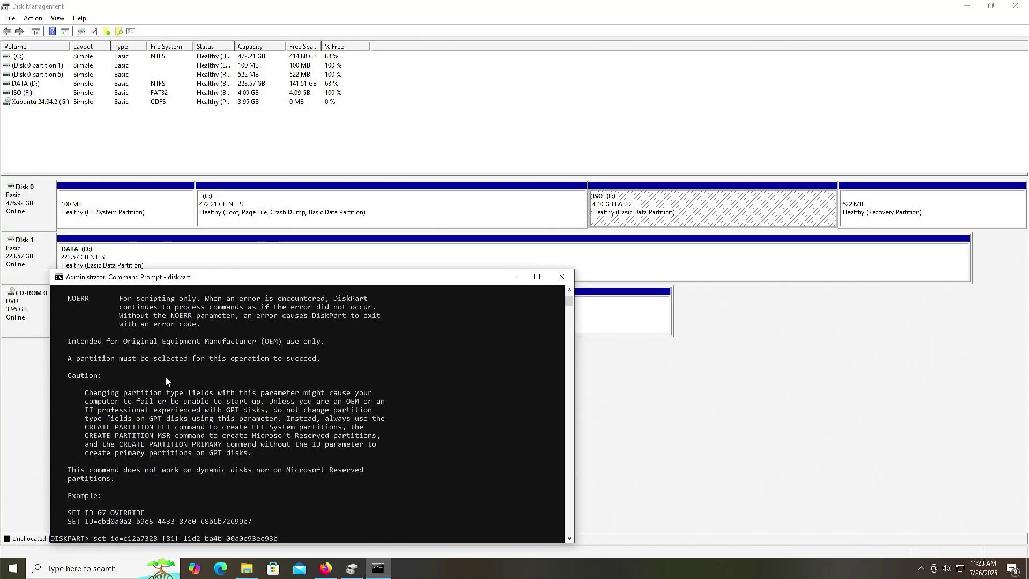
{"action": "key", "text": "Return"}
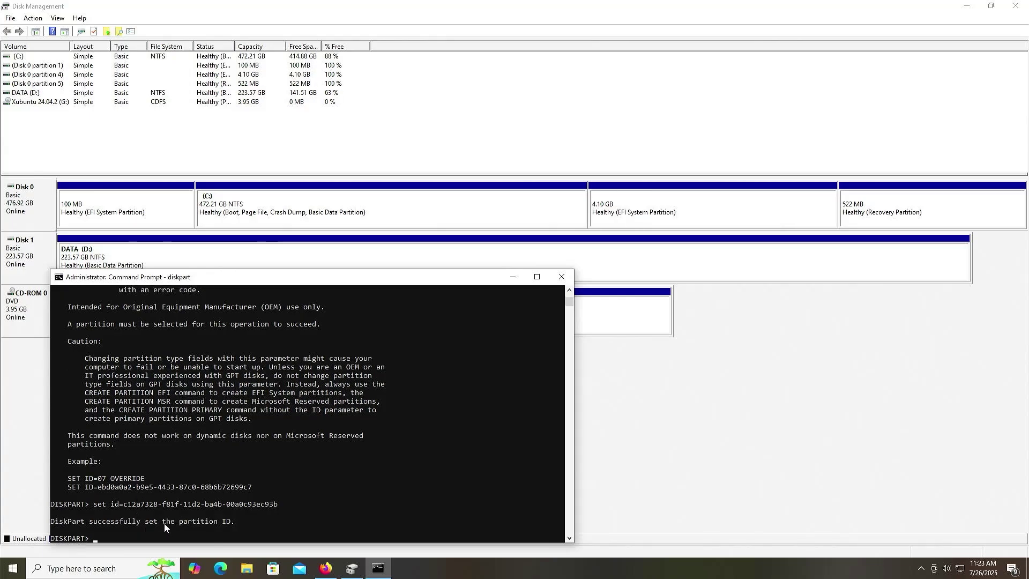
- Restart Windows from the Start button's right-click menu to reach the firmware setup
{"action": "left_click", "coordinate": [620, 221]}
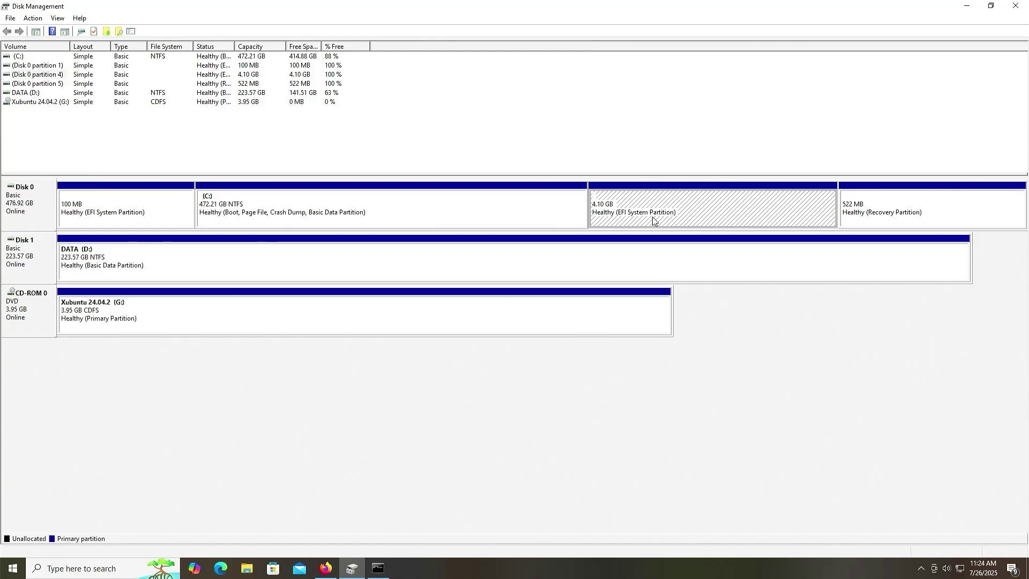
{"action": "right_click", "coordinate": [13, 568]}
{"action": "mouse_move", "coordinate": [64, 542]}
{"action": "left_click", "coordinate": [175, 541]}
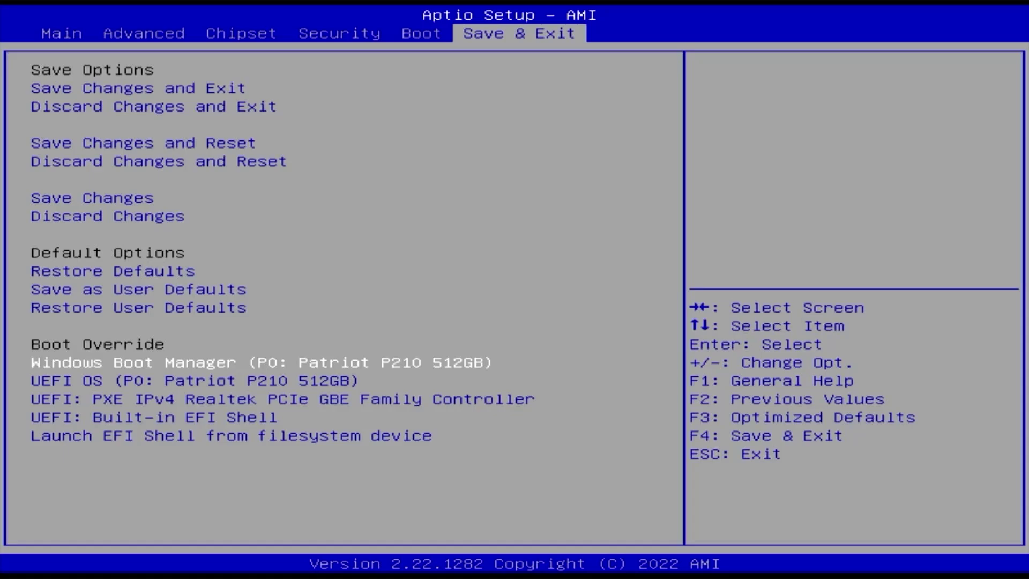
- Select UEFI OS (P0: Patriot P210 512GB) under Boot Override on the Save & Exit tab
{"action": "key", "text": "Down"}
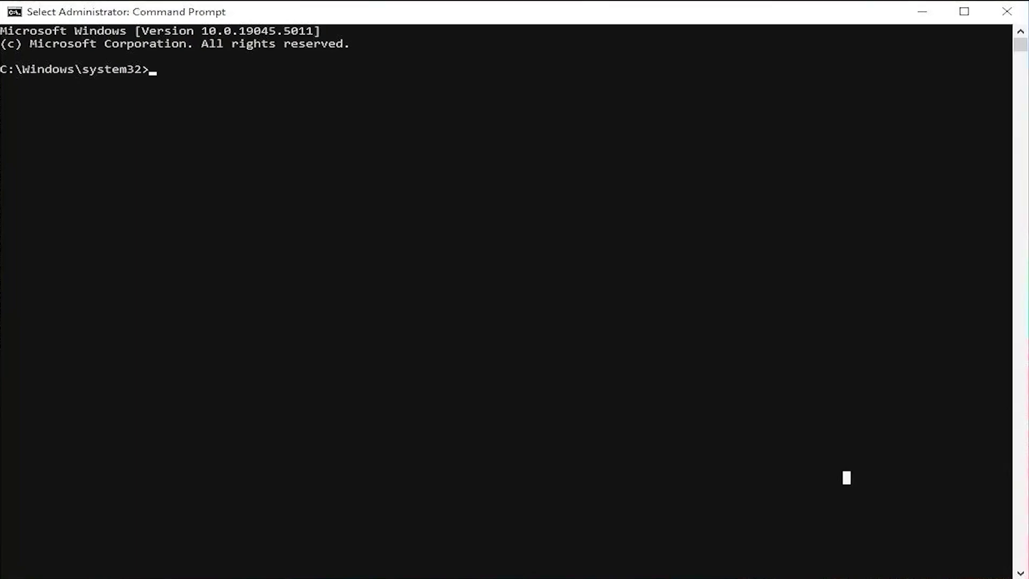
- List firmware boot entries with 'bcdedit /enum firmware', then boot the UEFI OS entry into GRUB
{"action": "type", "text": "bcdedit"}
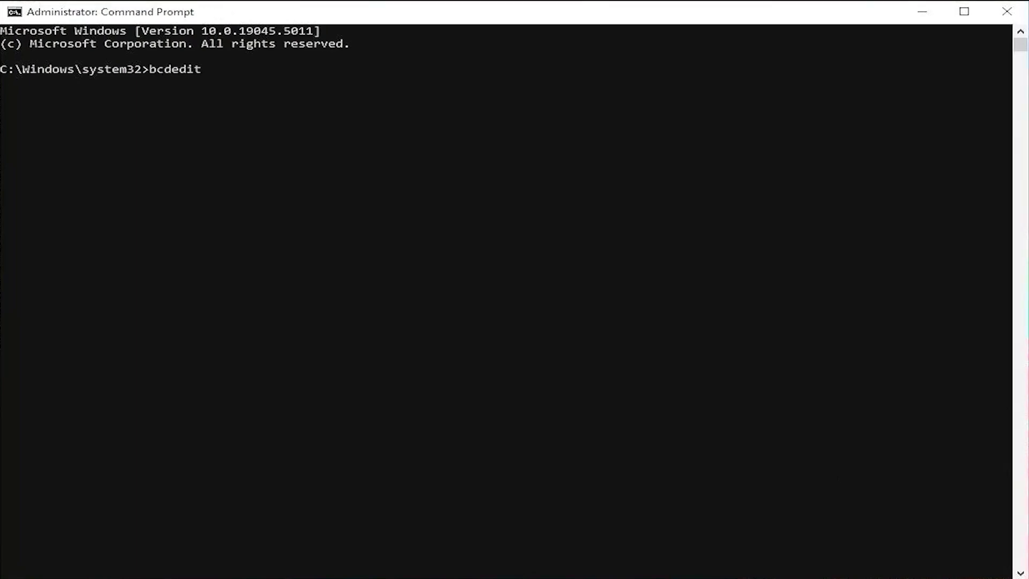
{"action": "type", "text": " /enum firmware"}
{"action": "key", "text": "Return"}
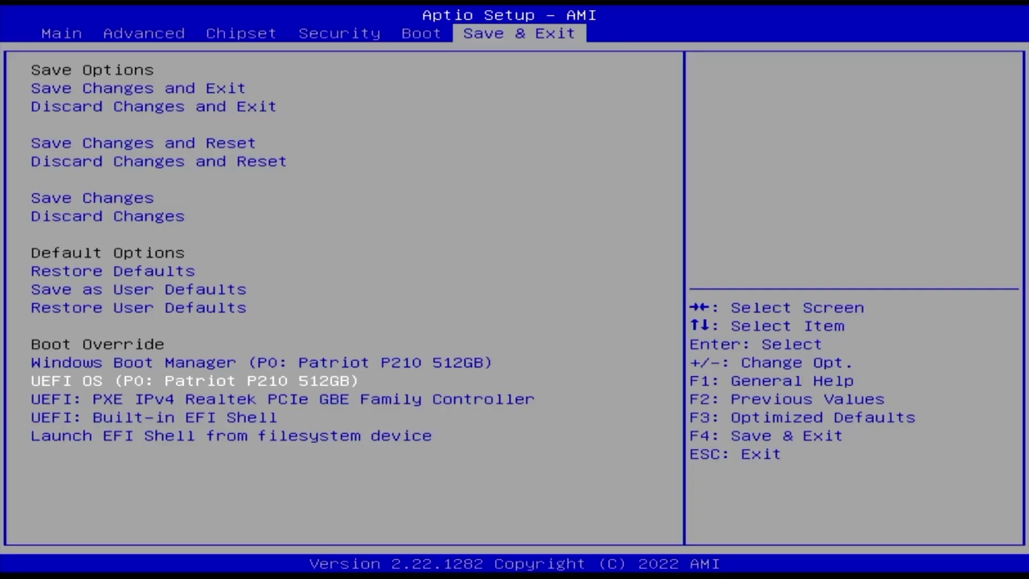
{"action": "key", "text": "Return"}
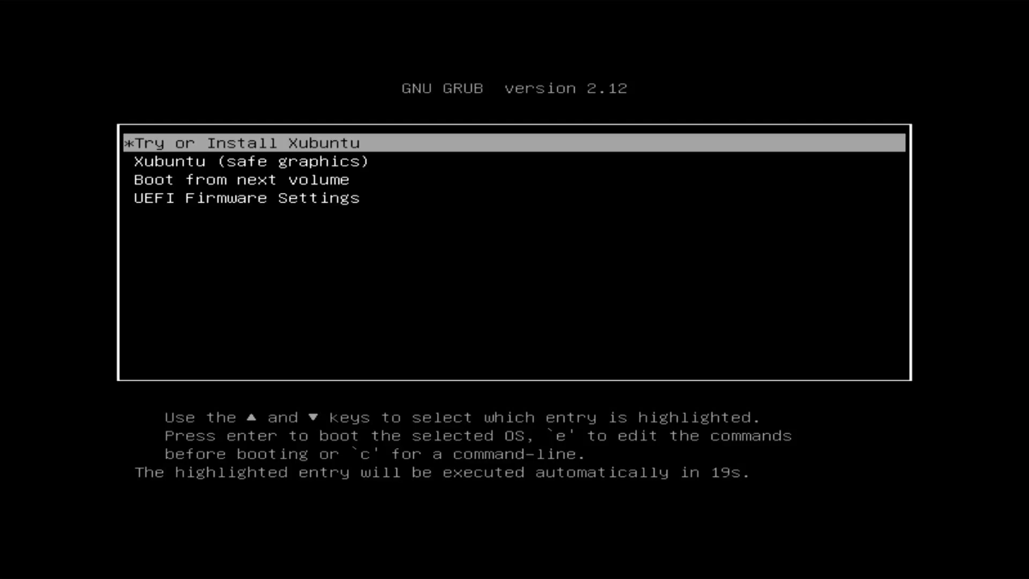
- Stop the GRUB countdown and boot the 'Try or Install Xubuntu' entry
{"action": "key", "text": "Down"}
{"action": "key", "text": "Down"}
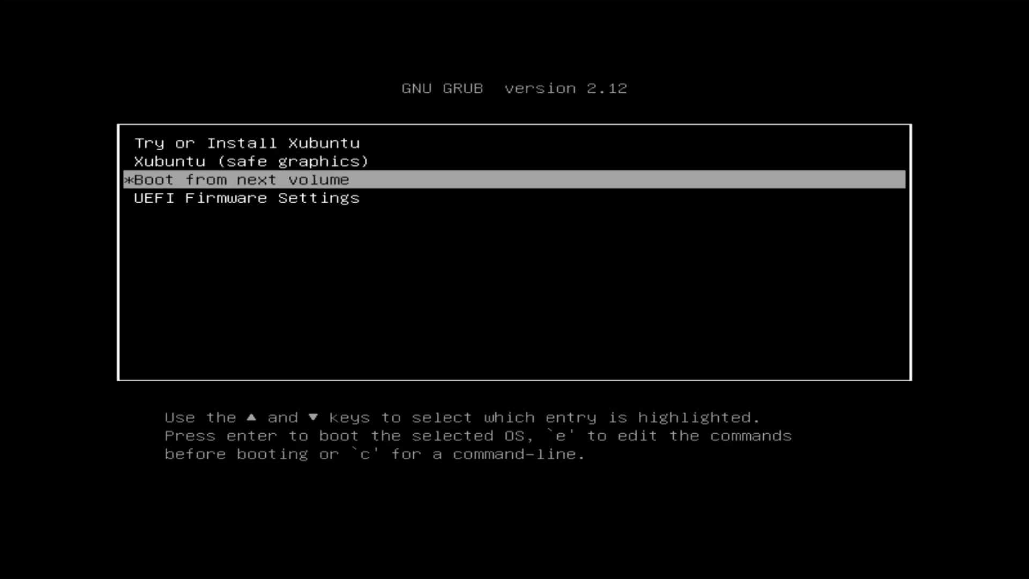
{"action": "key", "text": "Down"}
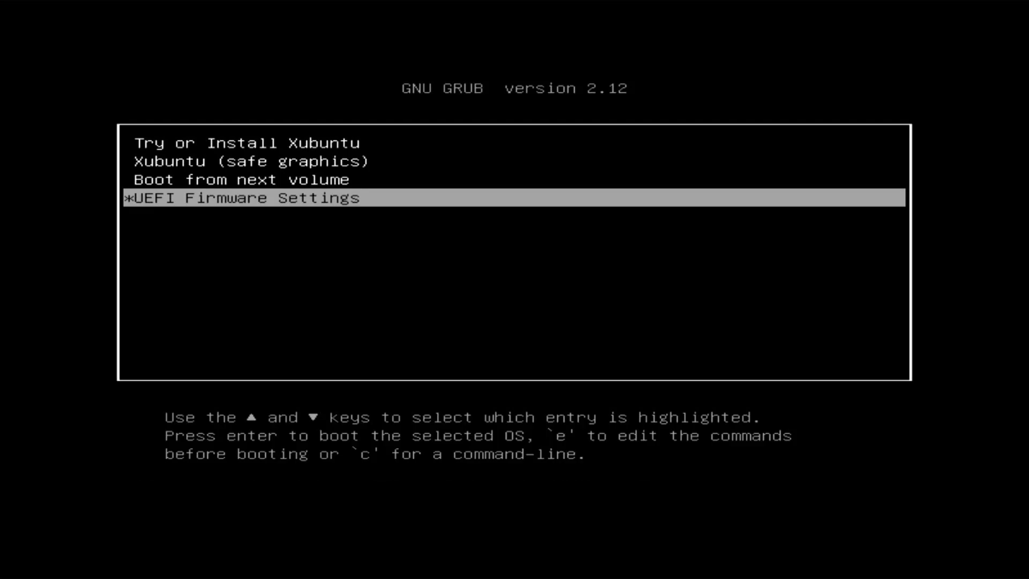
{"action": "key", "text": "Up"}
{"action": "key", "text": "Up"}
{"action": "key", "text": "Up"}
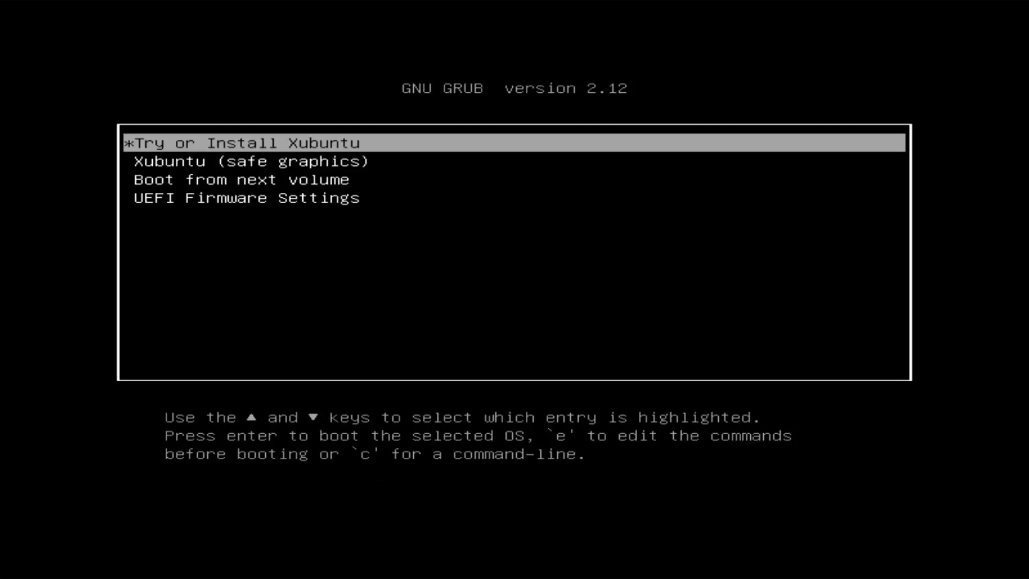
{"action": "key", "text": "Return"}
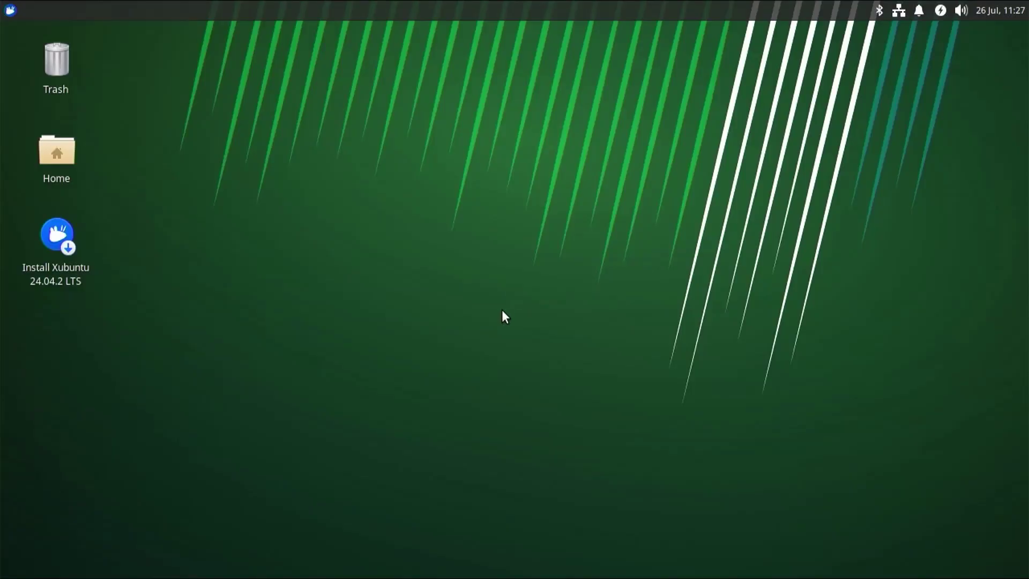
- Launch the Xubuntu installer, keeping English, the English (US) keyboard, wired connection and interactive installation
{"action": "double_click", "coordinate": [46, 242]}
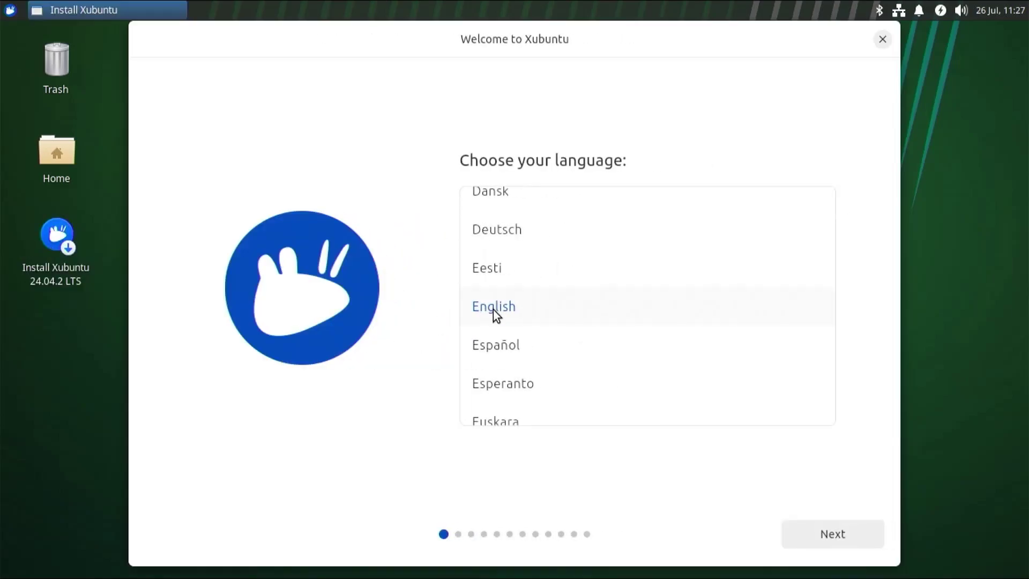
{"action": "left_click", "coordinate": [815, 538]}
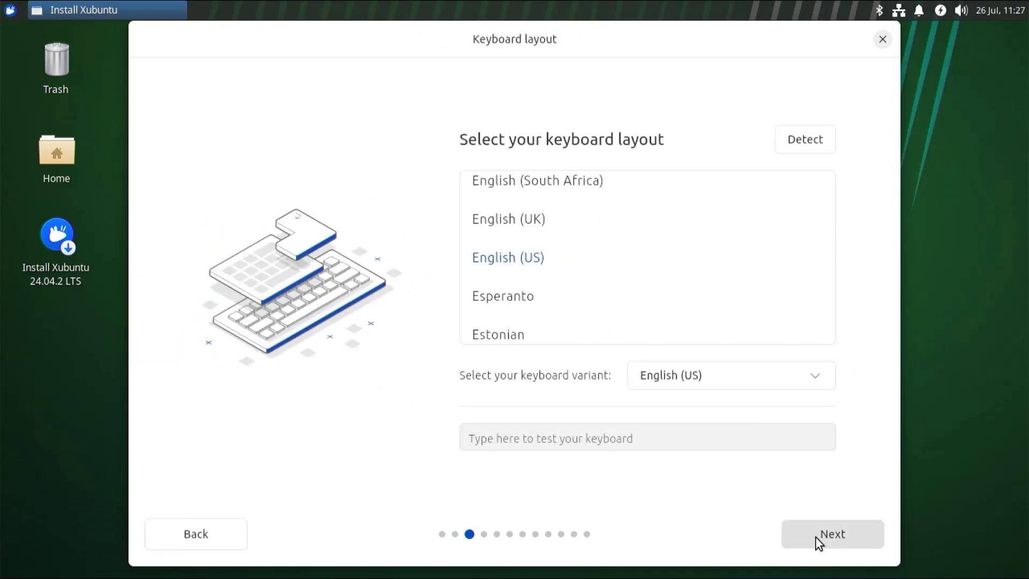
{"action": "left_click", "coordinate": [816, 538]}
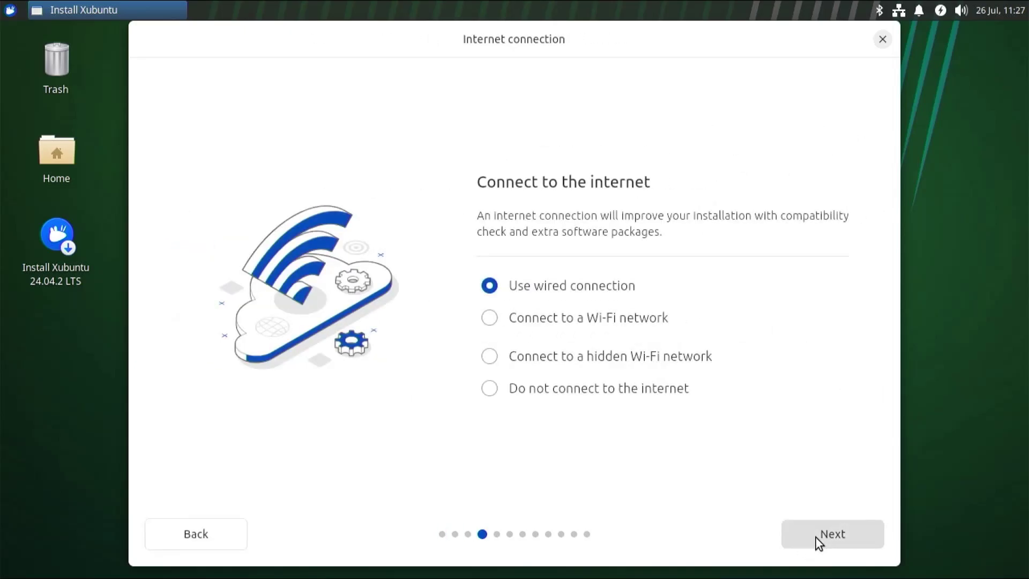
{"action": "left_click", "coordinate": [816, 538]}
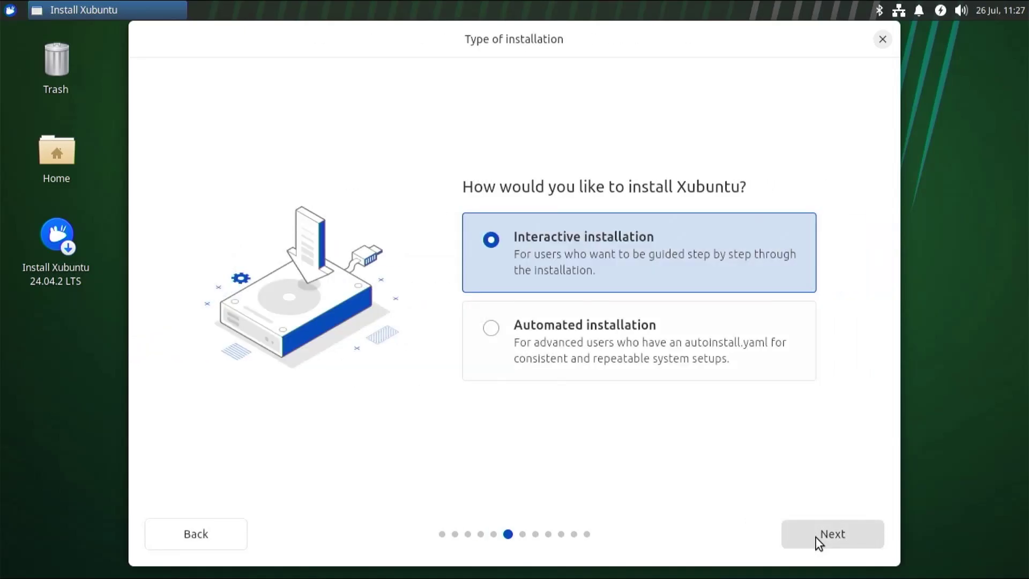
{"action": "left_click", "coordinate": [815, 538]}
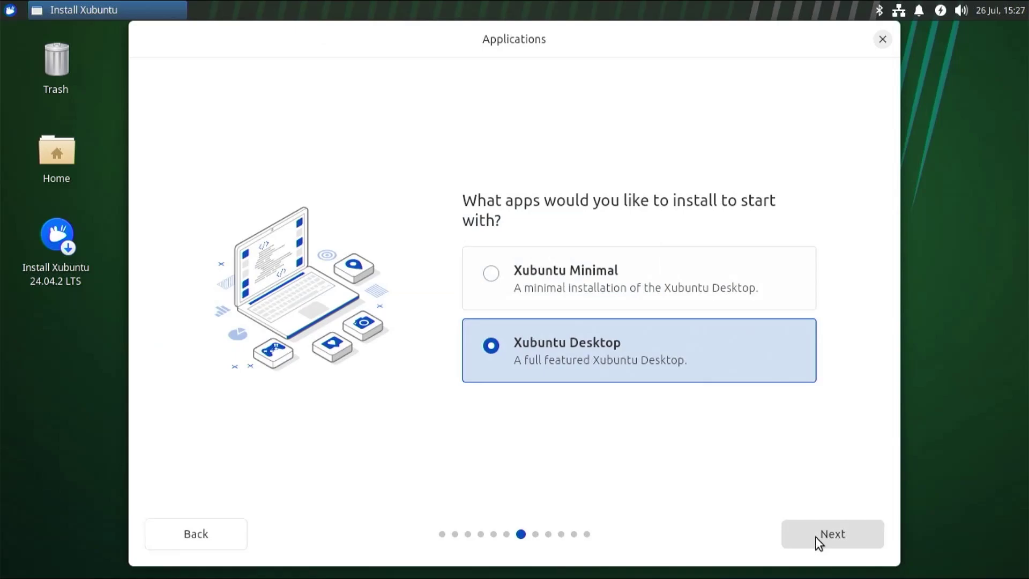
- Choose the full Xubuntu Desktop apps and enable third-party drivers and additional media formats
{"action": "left_click", "coordinate": [586, 291]}
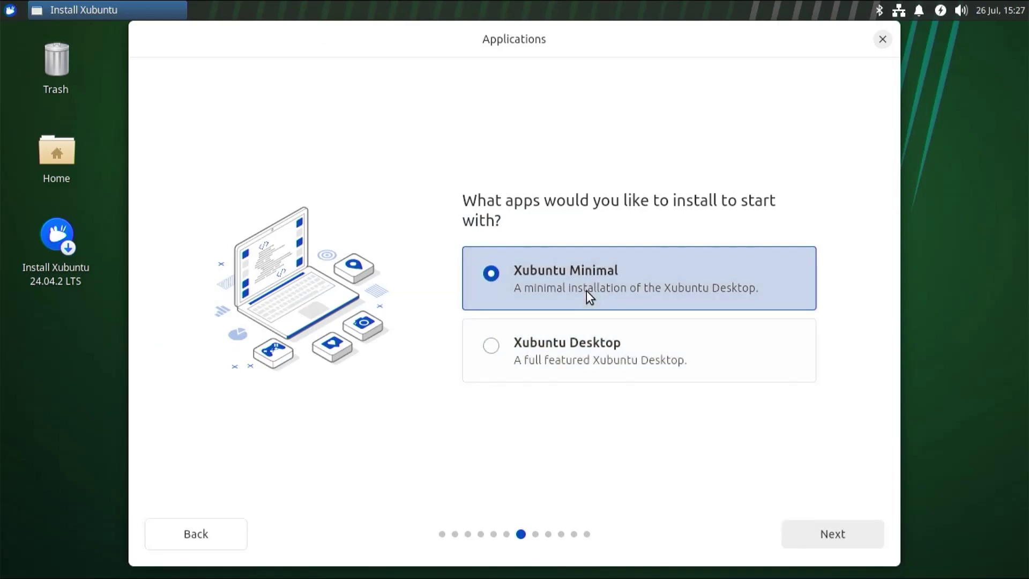
{"action": "left_click", "coordinate": [605, 360]}
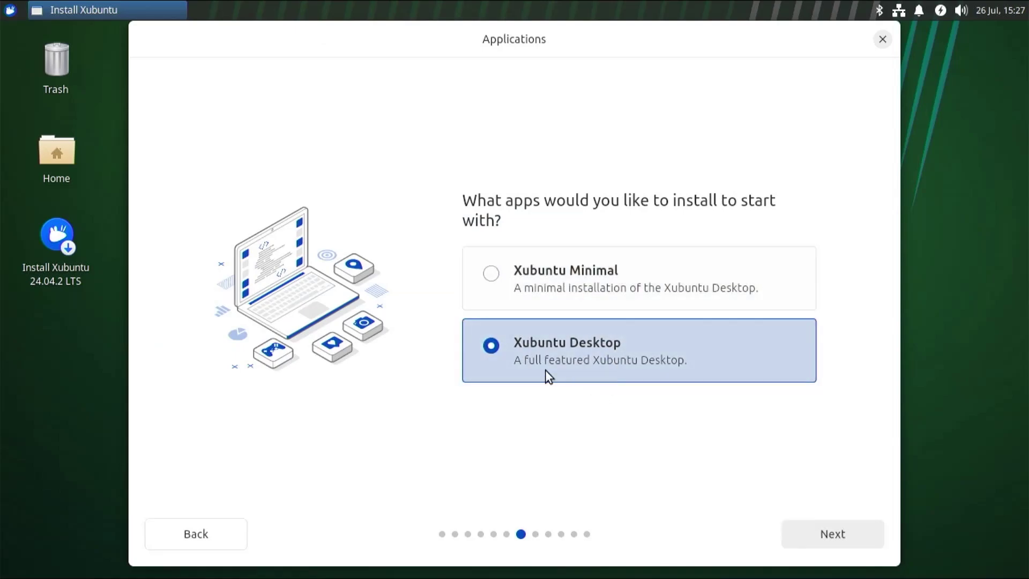
{"action": "left_click", "coordinate": [833, 535]}
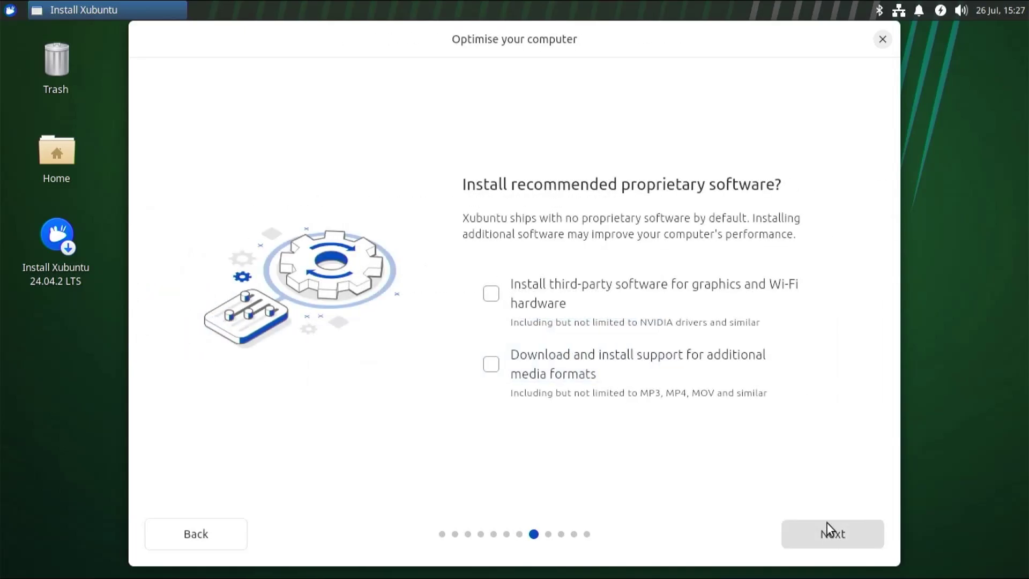
{"action": "left_click", "coordinate": [547, 302]}
{"action": "left_click", "coordinate": [571, 373]}
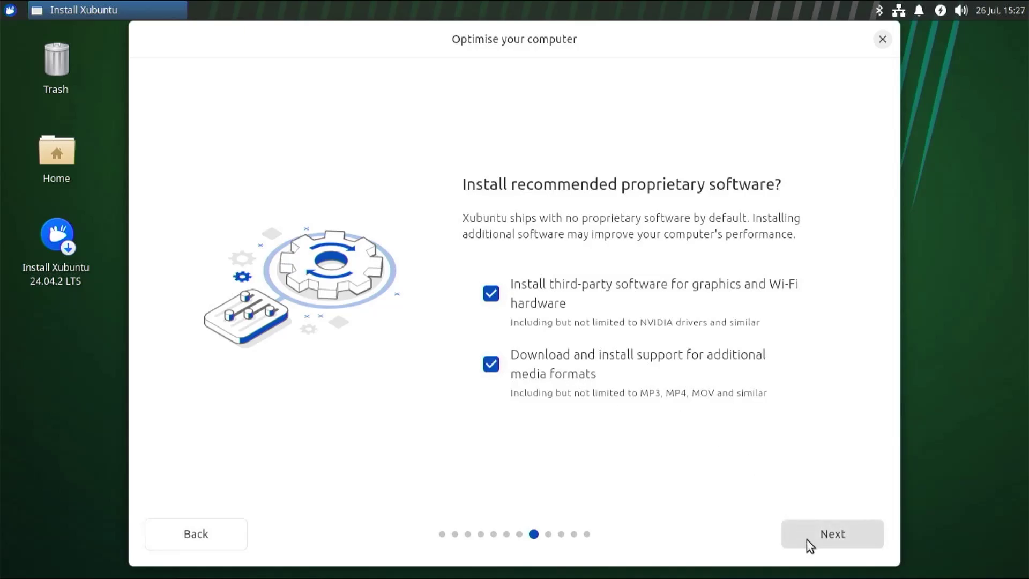
{"action": "left_click", "coordinate": [806, 539]}
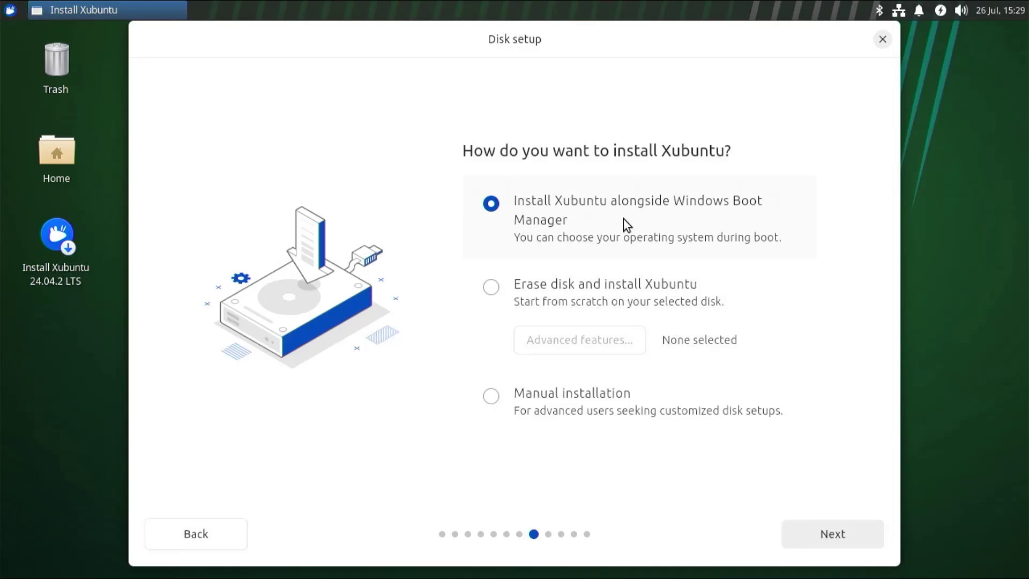
- Install alongside Windows Boot Manager with 50.1 GB for Xubuntu, keeping the account details and Los Angeles timezone
{"action": "left_click", "coordinate": [830, 535]}
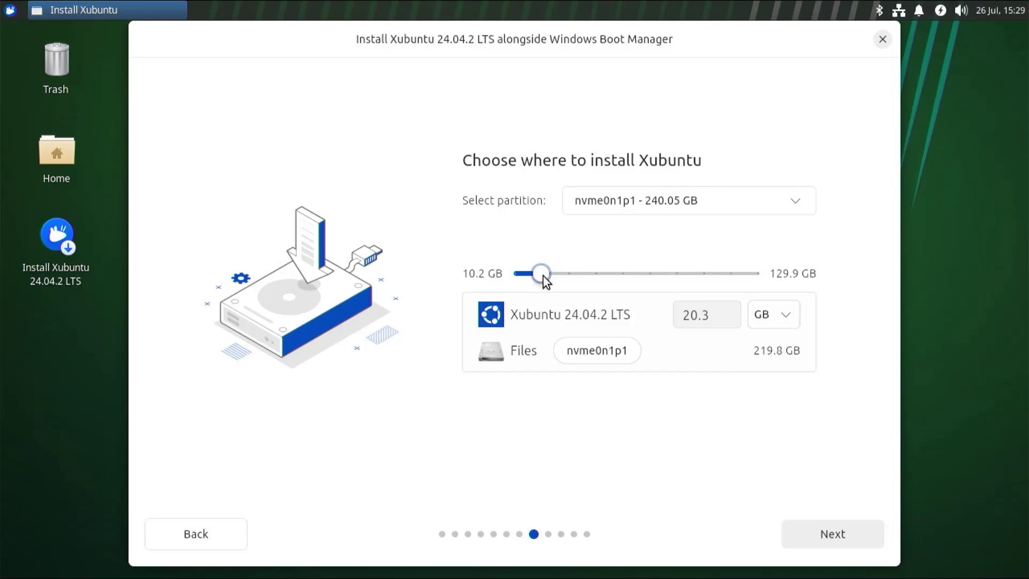
{"action": "left_click_drag", "start_coordinate": [542, 275], "coordinate": [591, 272]}
{"action": "left_click", "coordinate": [825, 536]}
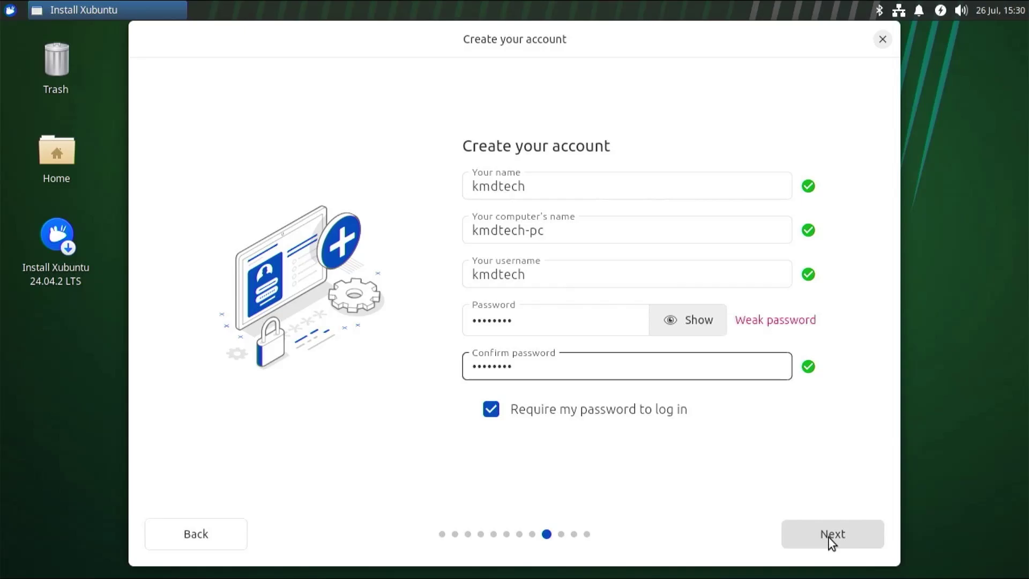
{"action": "left_click", "coordinate": [829, 537]}
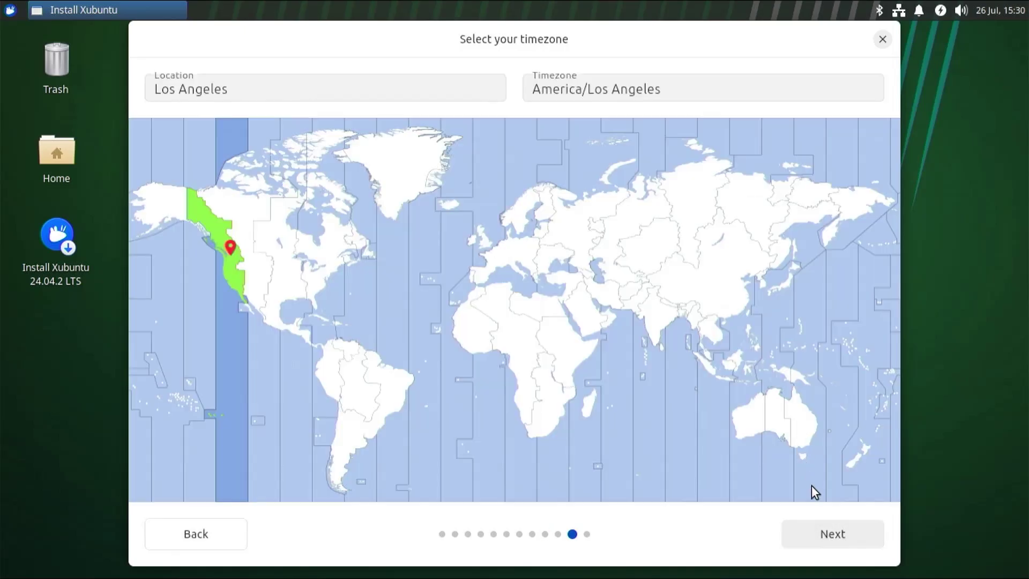
{"action": "left_click", "coordinate": [831, 536]}
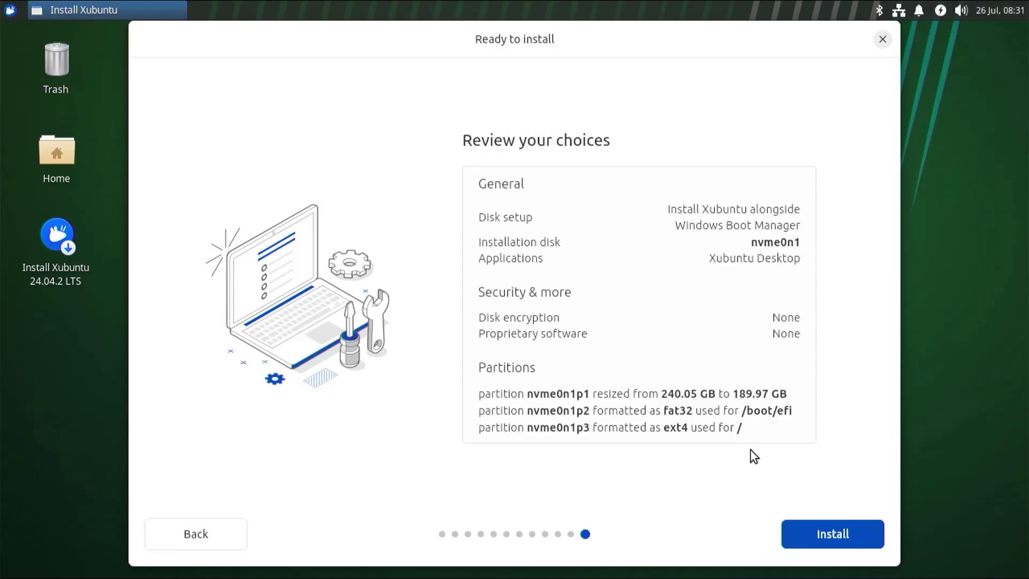
- Install Xubuntu 24.04.2 LTS, briefly showing then hiding the installation log
{"action": "left_click", "coordinate": [815, 529]}
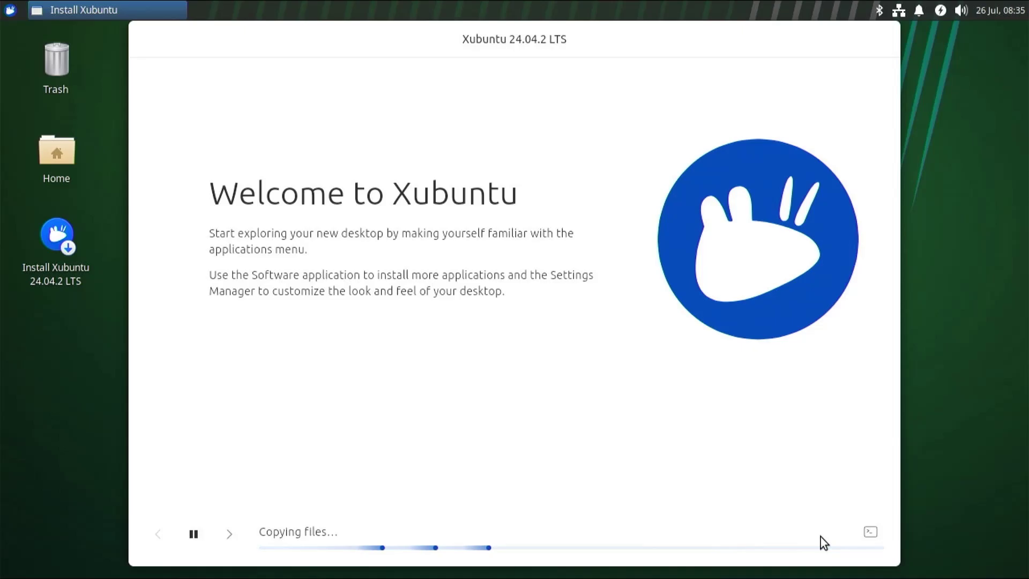
{"action": "left_click", "coordinate": [872, 535]}
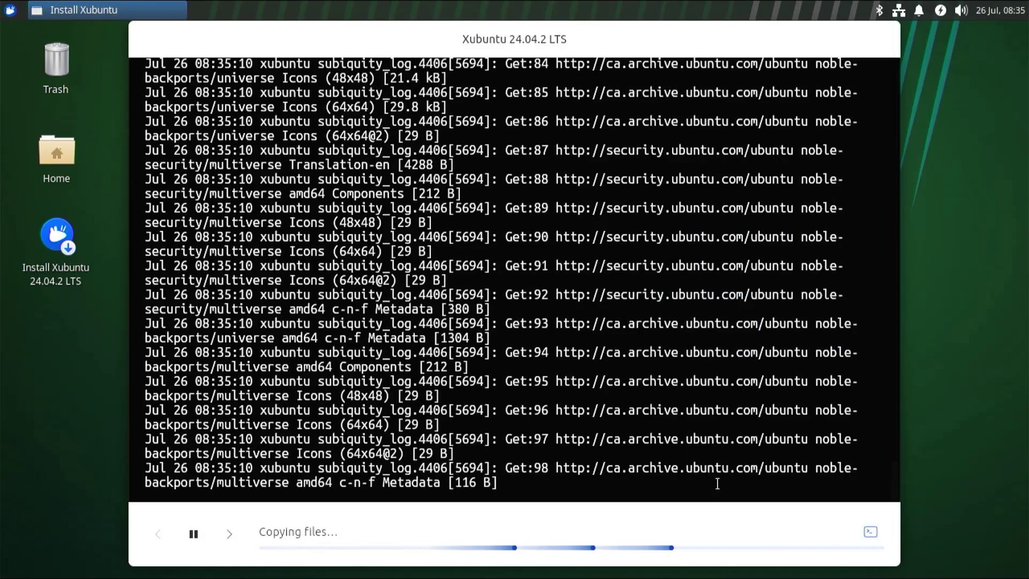
{"action": "left_click", "coordinate": [873, 535]}
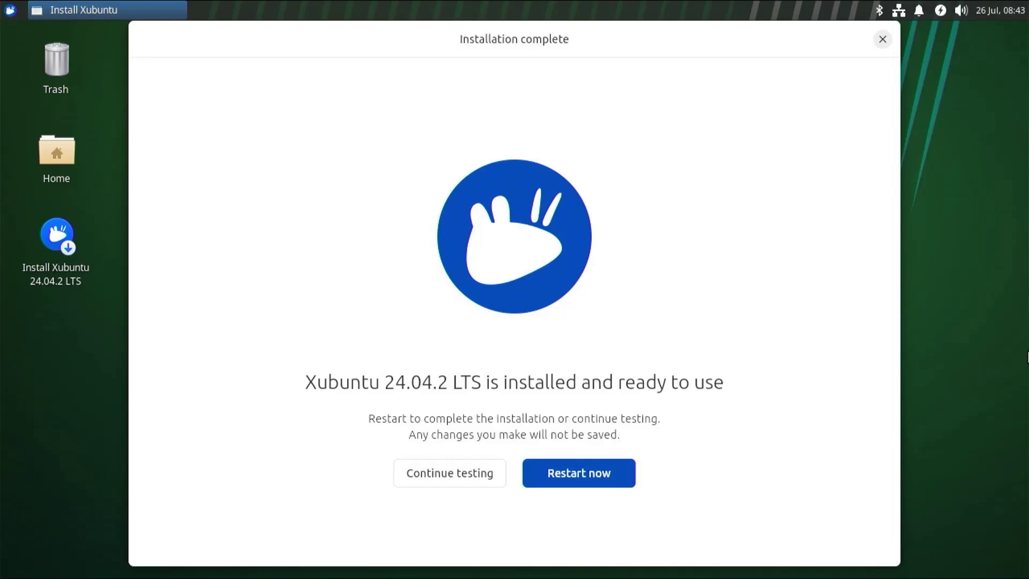
- Run efibootmgr in a Terminal Emulator window to list the EFI boot entries
{"action": "left_click", "coordinate": [6, 8]}
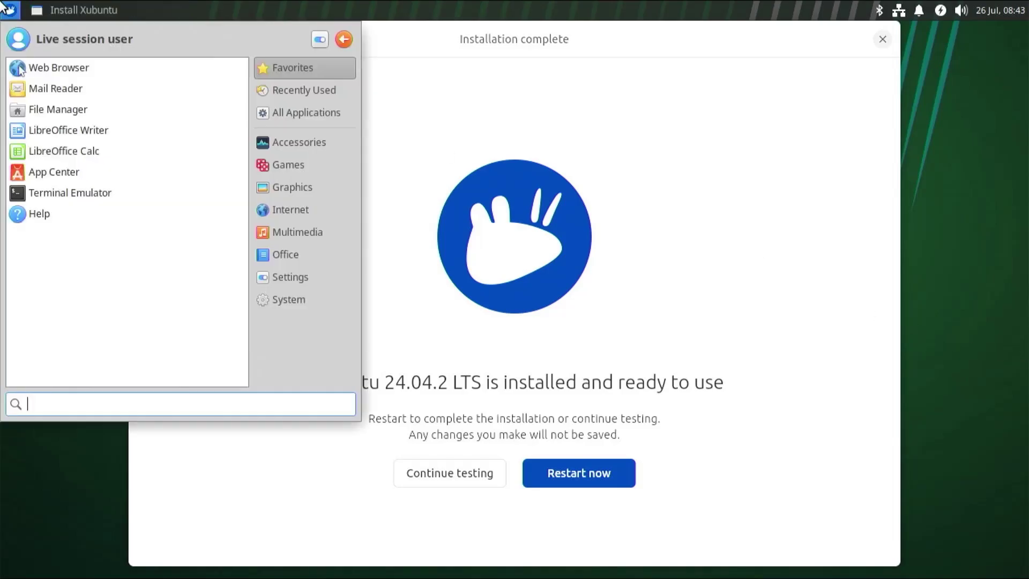
{"action": "left_click", "coordinate": [116, 197]}
{"action": "type", "text": "efibootmgr"}
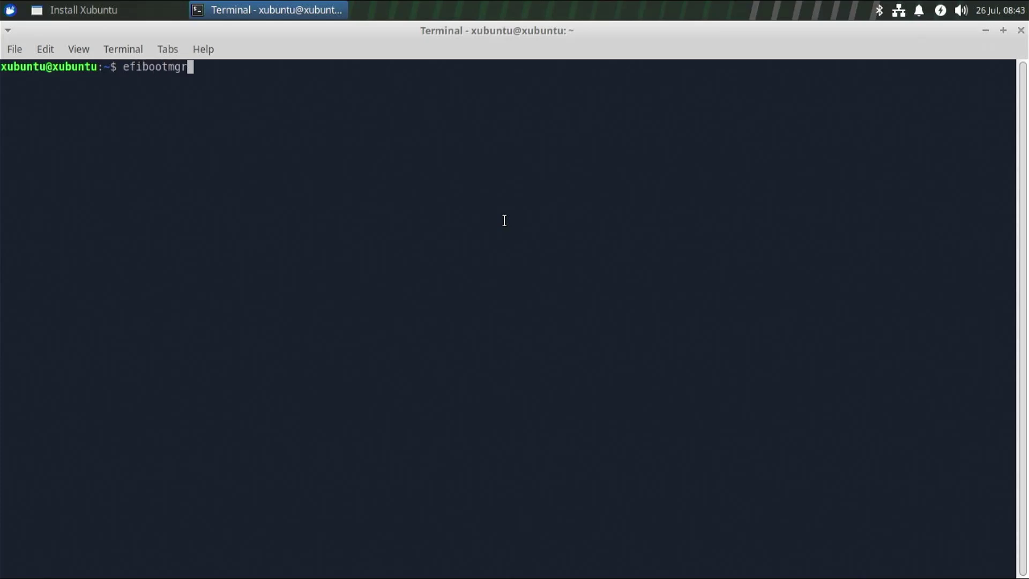
{"action": "key", "text": "Return"}
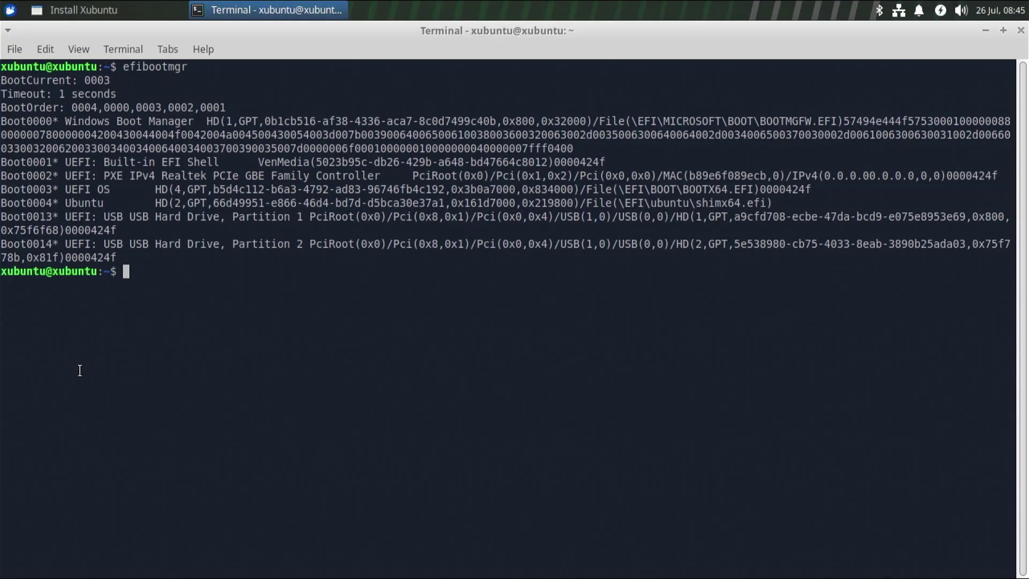
- Restart the computer and move ubuntu to Boot Option #1 in the UEFI boot order
{"action": "left_click", "coordinate": [1020, 31]}
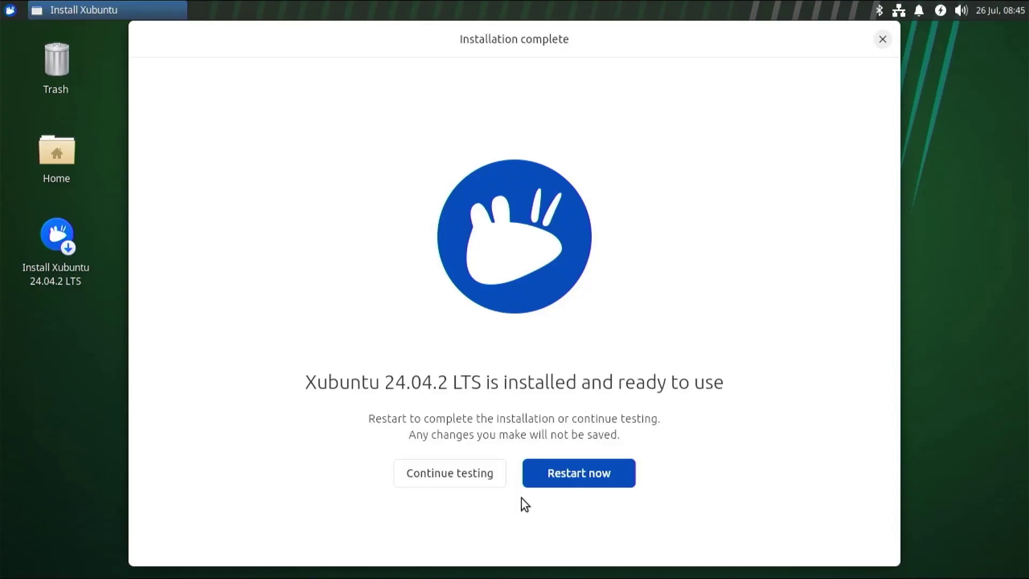
{"action": "left_click", "coordinate": [547, 479]}
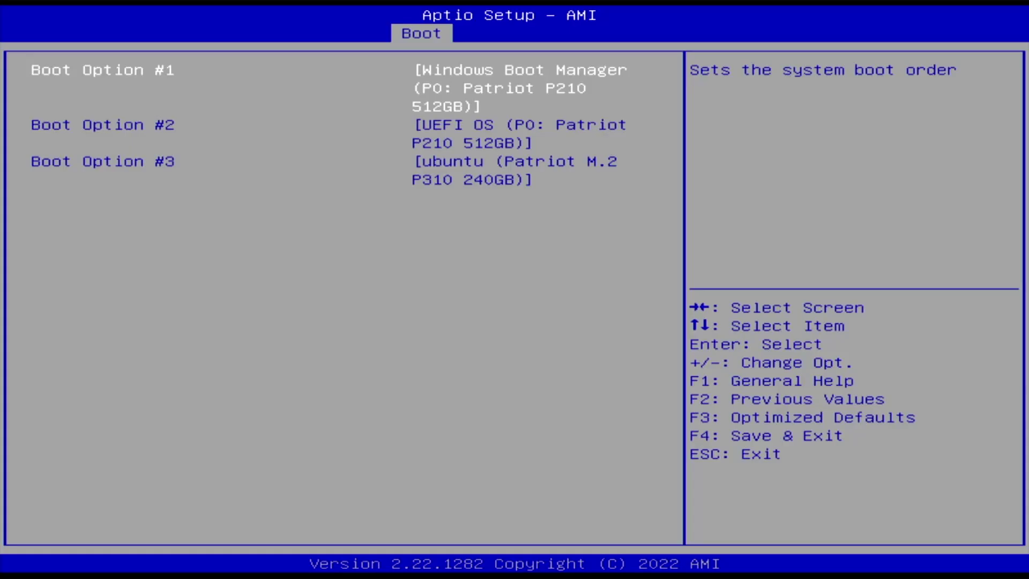
{"action": "key", "text": "Down"}
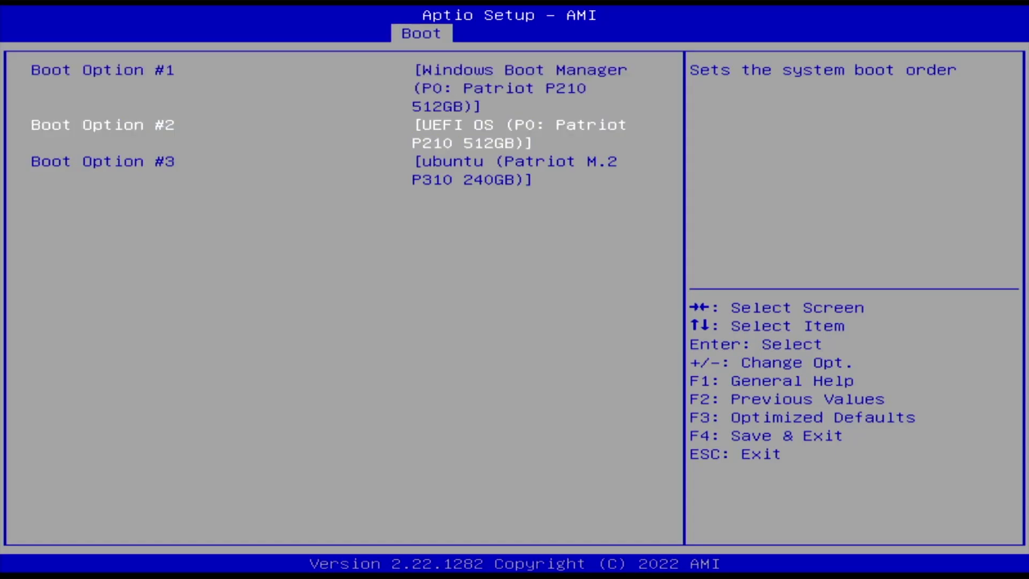
{"action": "key", "text": "Down"}
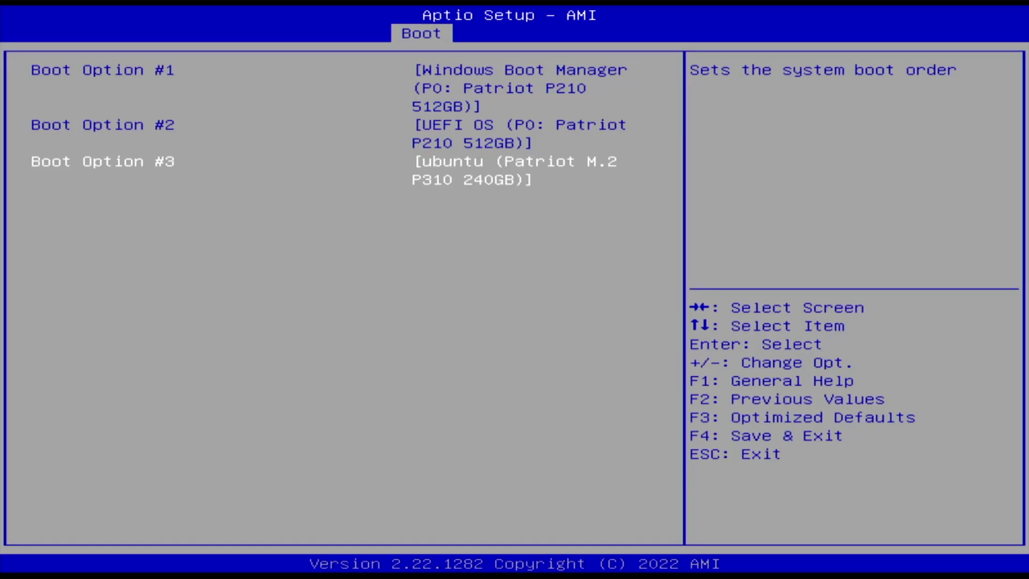
{"action": "key", "text": "Up"}
{"action": "key", "text": "Up"}
{"action": "key", "text": "minus"}
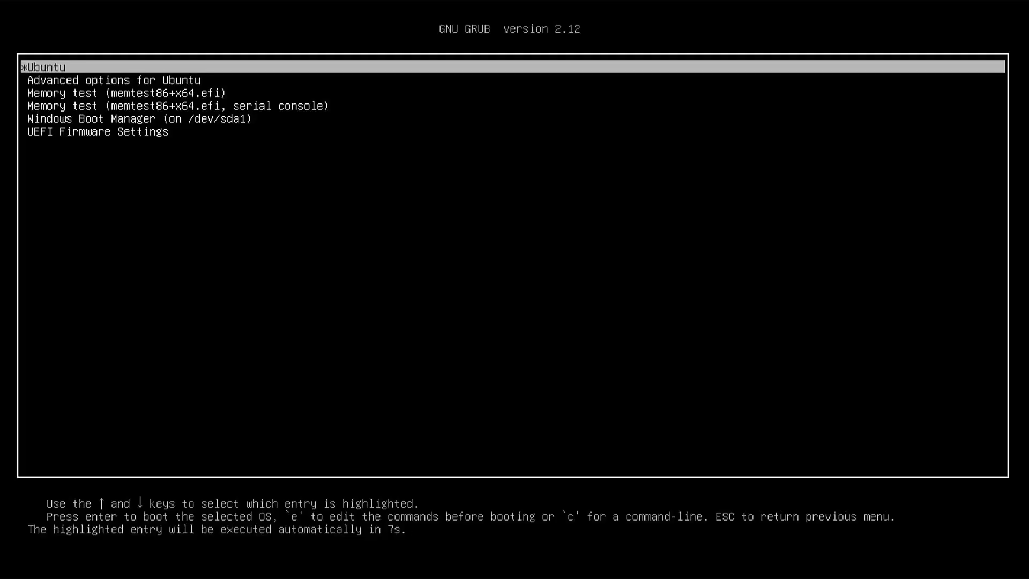
- Boot the Ubuntu entry from GRUB and log in with the account password
{"action": "key", "text": "Down"}
{"action": "key", "text": "Down"}
{"action": "key", "text": "Down"}
{"action": "key", "text": "Down"}
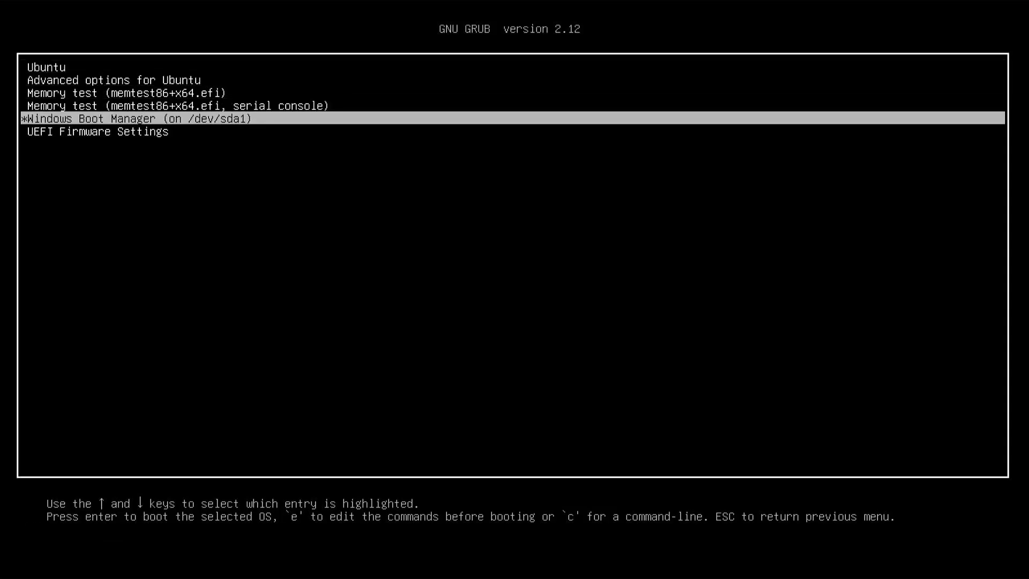
{"action": "key", "text": "Up"}
{"action": "key", "text": "Up"}
{"action": "key", "text": "Up"}
{"action": "key", "text": "Up"}
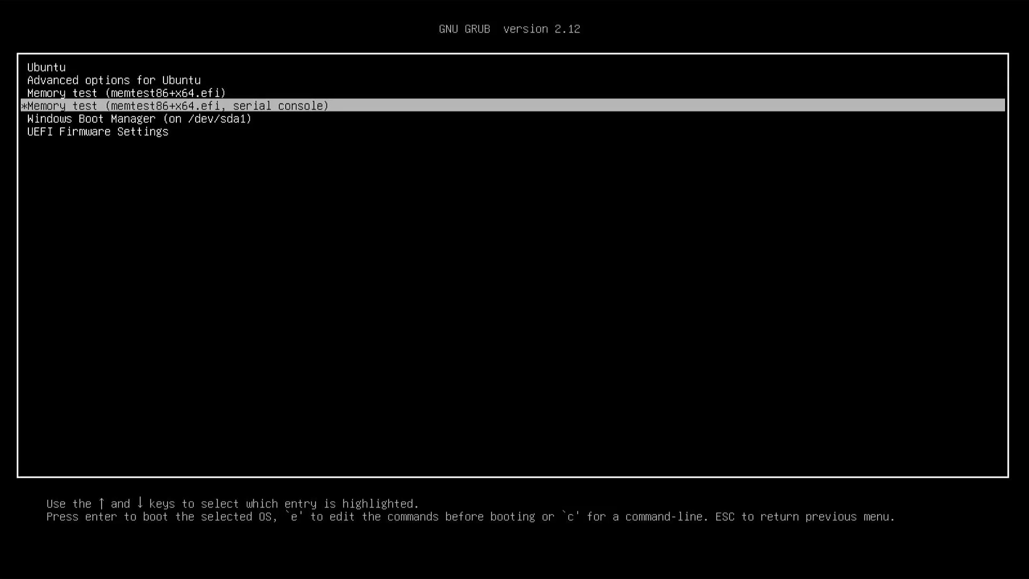
{"action": "key", "text": "Return"}
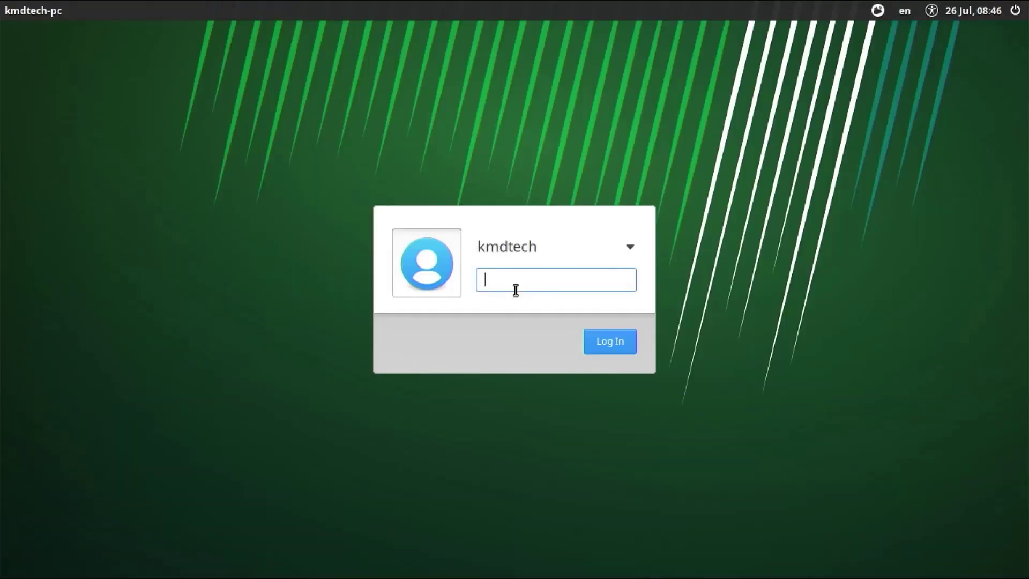
{"action": "type", "text": "********"}
{"action": "key", "text": "Return"}
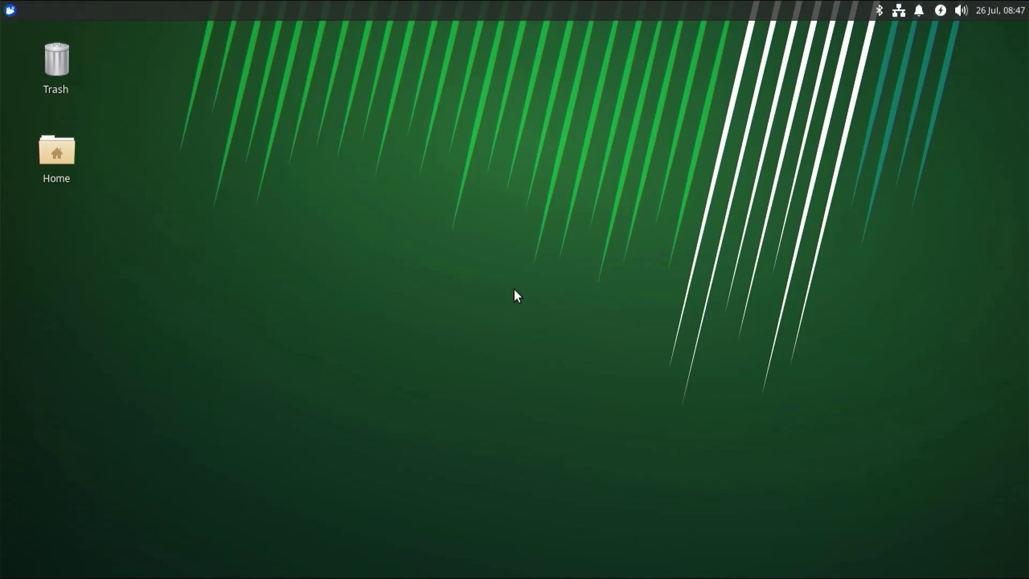
- Restart Xubuntu from the applications menu and boot Windows Boot Manager to the Windows desktop
{"action": "left_click", "coordinate": [9, 10]}
{"action": "left_click", "coordinate": [349, 38]}
{"action": "left_click", "coordinate": [513, 246]}
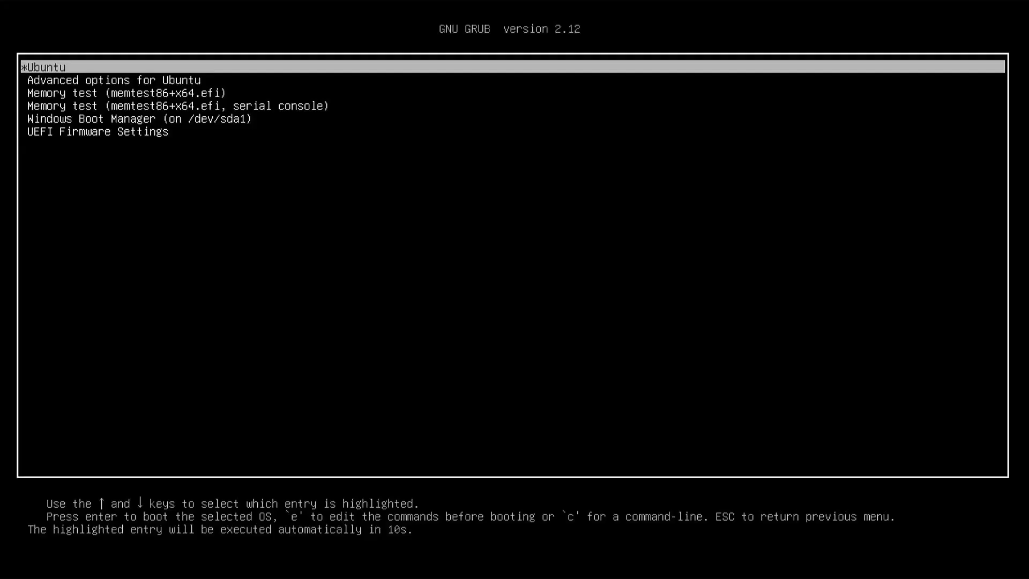
{"action": "key", "text": "Down"}
{"action": "key", "text": "Down"}
{"action": "key", "text": "Down"}
{"action": "key", "text": "Down"}
{"action": "key", "text": "Return"}
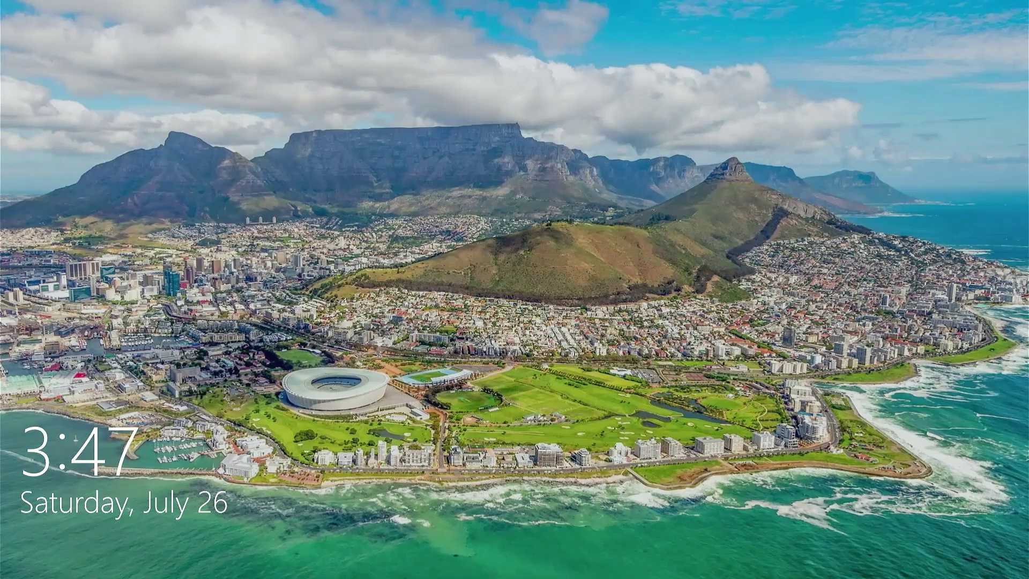
{"action": "key", "text": "space"}
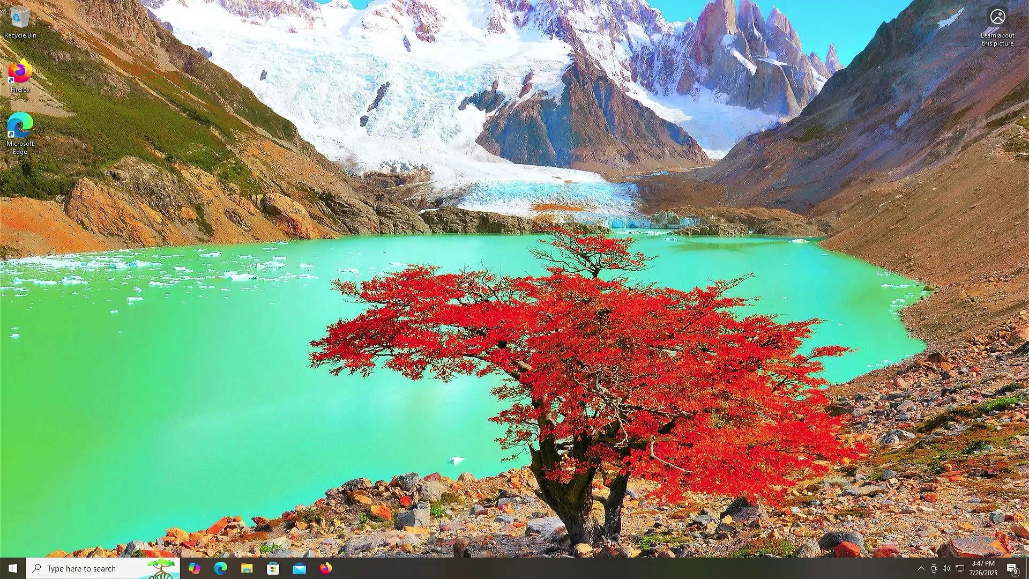
- Open Disk Management and inspect the 4.10 GB EFI partition on Disk 0
{"action": "key", "text": "super"}
{"action": "type", "text": "disk mana"}
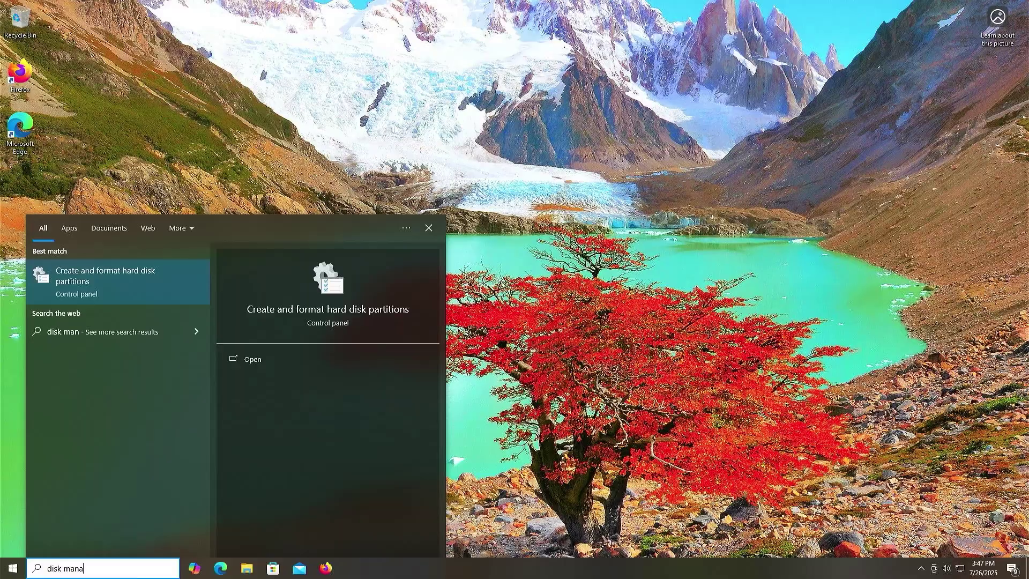
{"action": "type", "text": "g"}
{"action": "key", "text": "Return"}
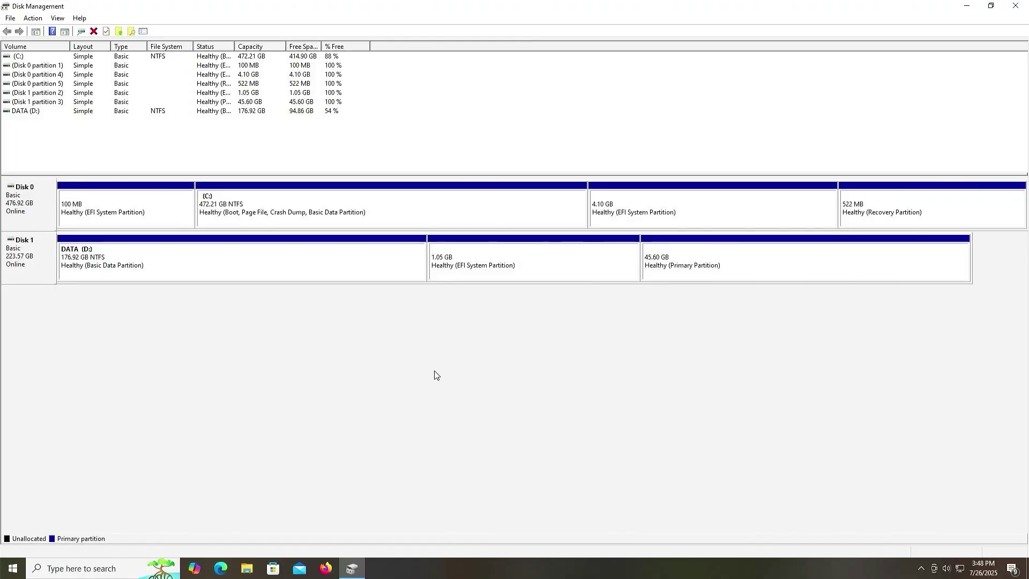
{"action": "left_click", "coordinate": [708, 209]}
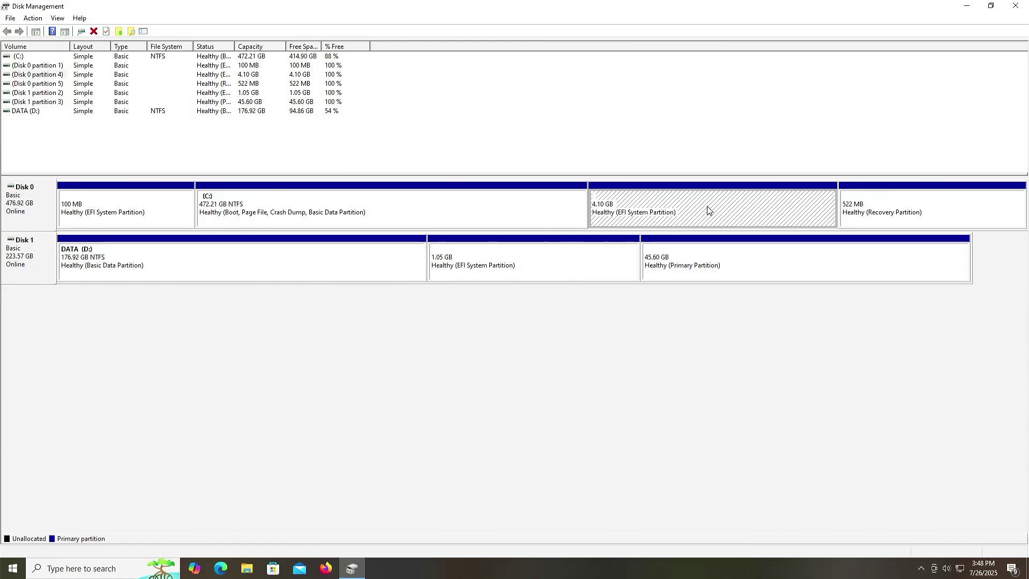
{"action": "right_click", "coordinate": [708, 210]}
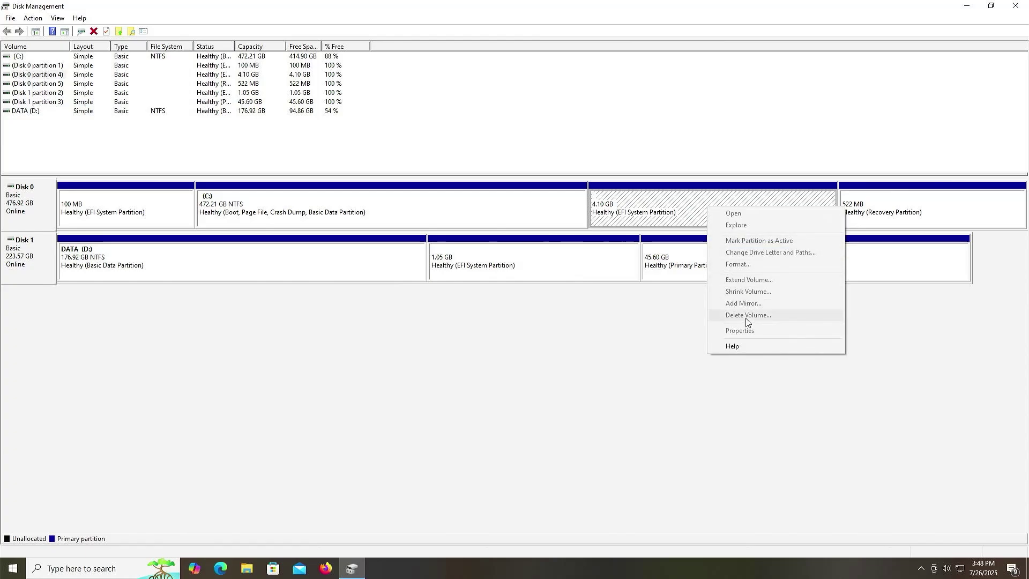
{"action": "left_click", "coordinate": [625, 333]}
- Launch diskpart as administrator and allow it to make changes
{"action": "key", "text": "super"}
{"action": "type", "text": "diskpart"}
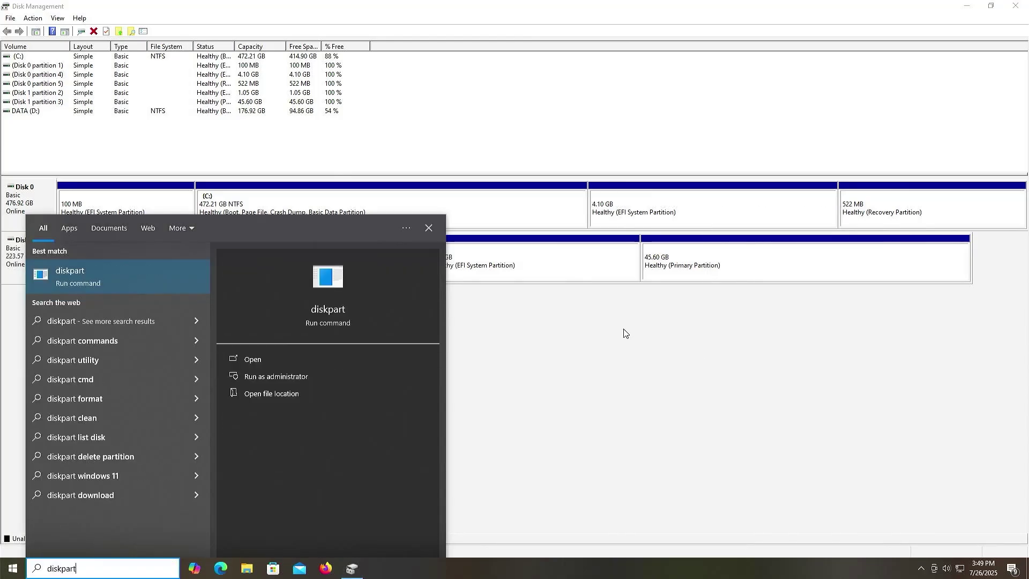
{"action": "key", "text": "Right"}
{"action": "key", "text": "Down"}
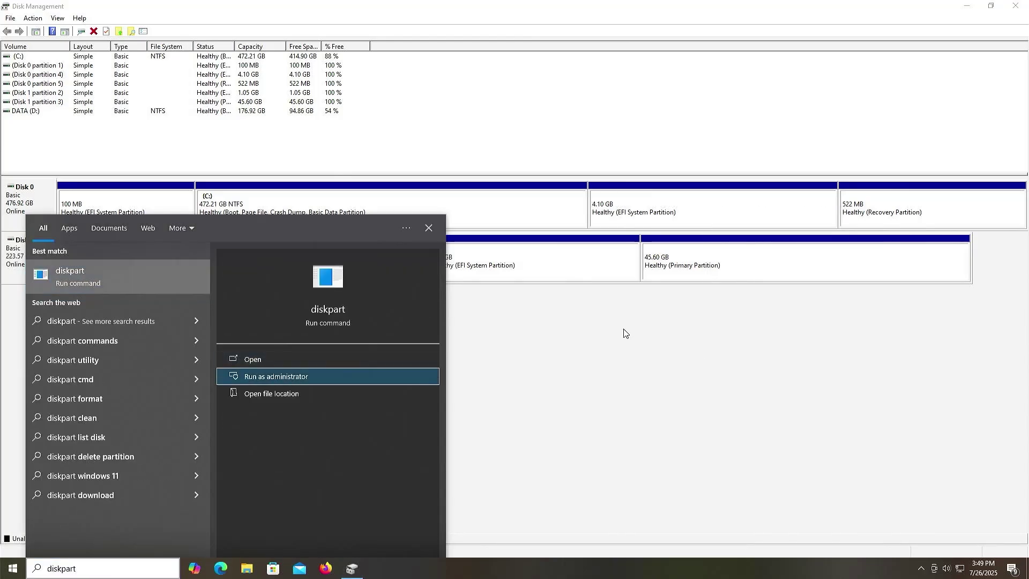
{"action": "key", "text": "Return"}
{"action": "key", "text": "Left"}
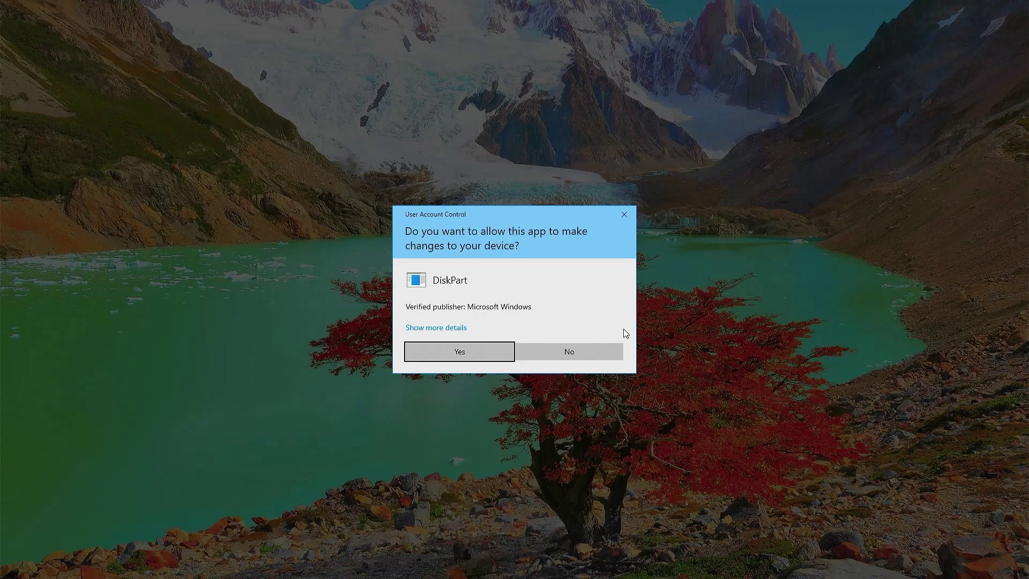
{"action": "key", "text": "Return"}
- In DiskPart, list the disks, select Disk 0 and list its partitions
{"action": "type", "text": "lis d"}
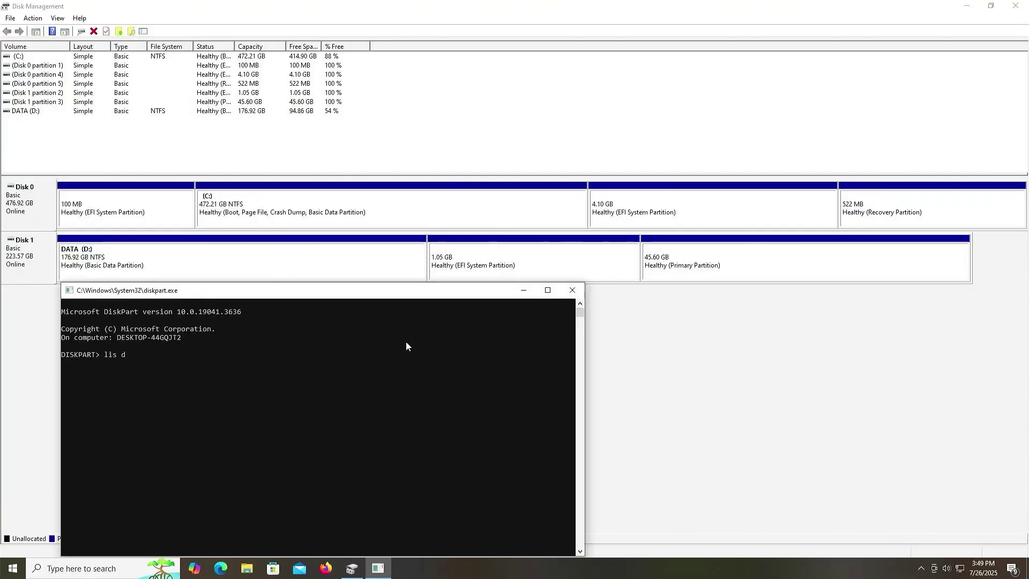
{"action": "type", "text": "t disk"}
{"action": "key", "text": "Return"}
{"action": "type", "text": "se"}
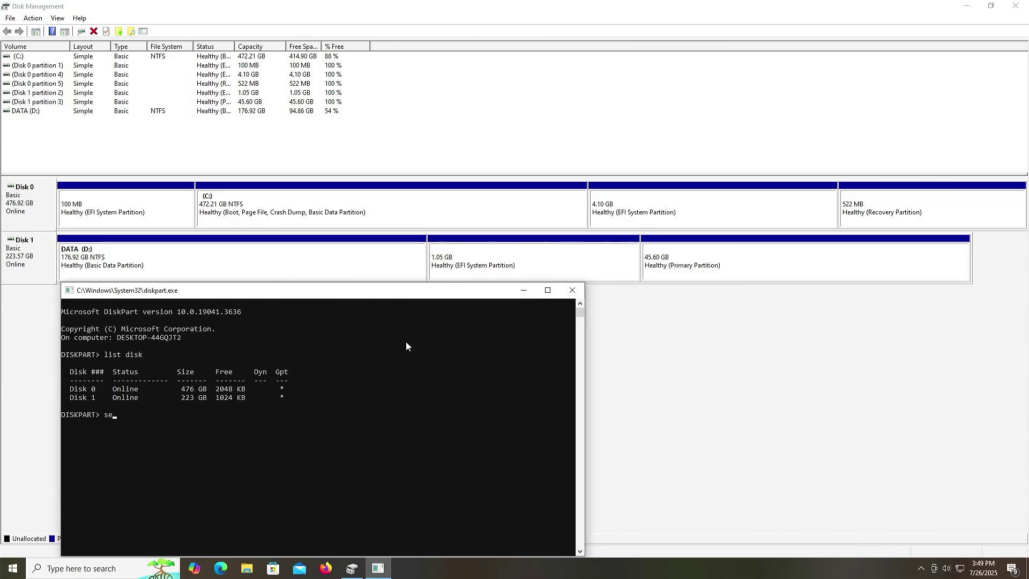
{"action": "type", "text": "l disk 0"}
{"action": "key", "text": "Return"}
{"action": "type", "text": "list part"}
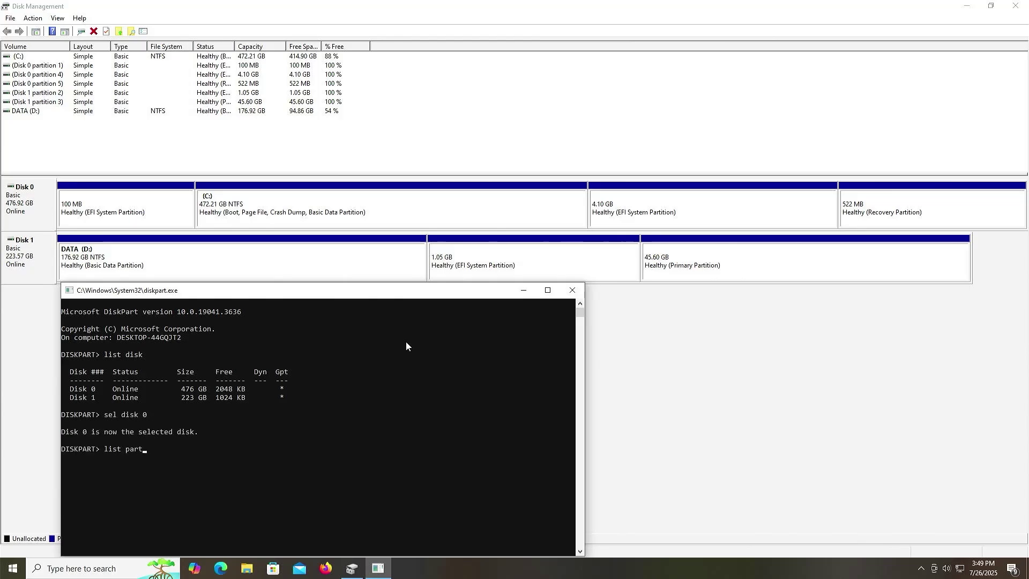
{"action": "key", "text": "Return"}
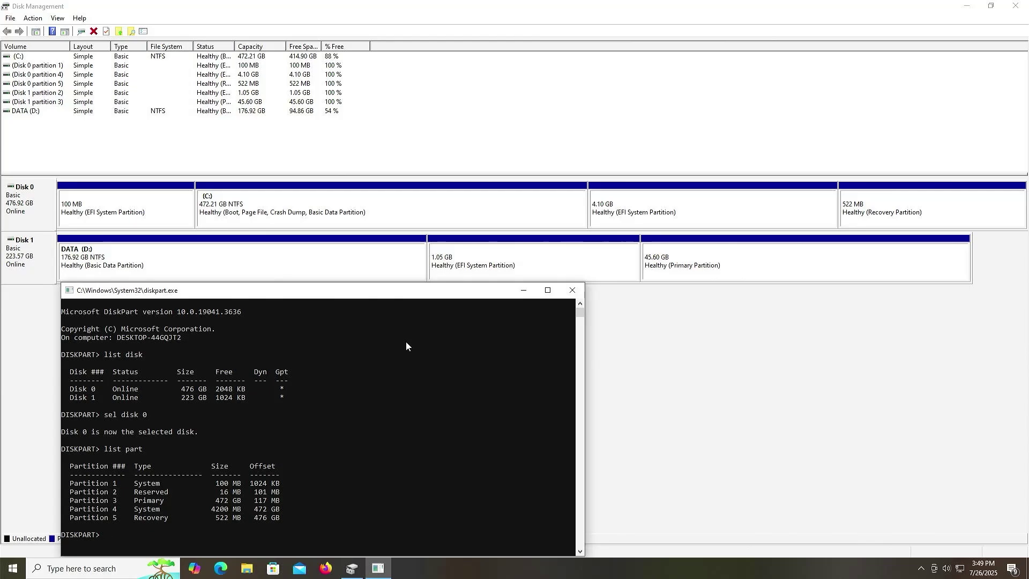
- Select partition 4 and remove it with 'delete partition override'
{"action": "type", "text": "sel part 4"}
{"action": "key", "text": "Return"}
{"action": "type", "text": "d"}
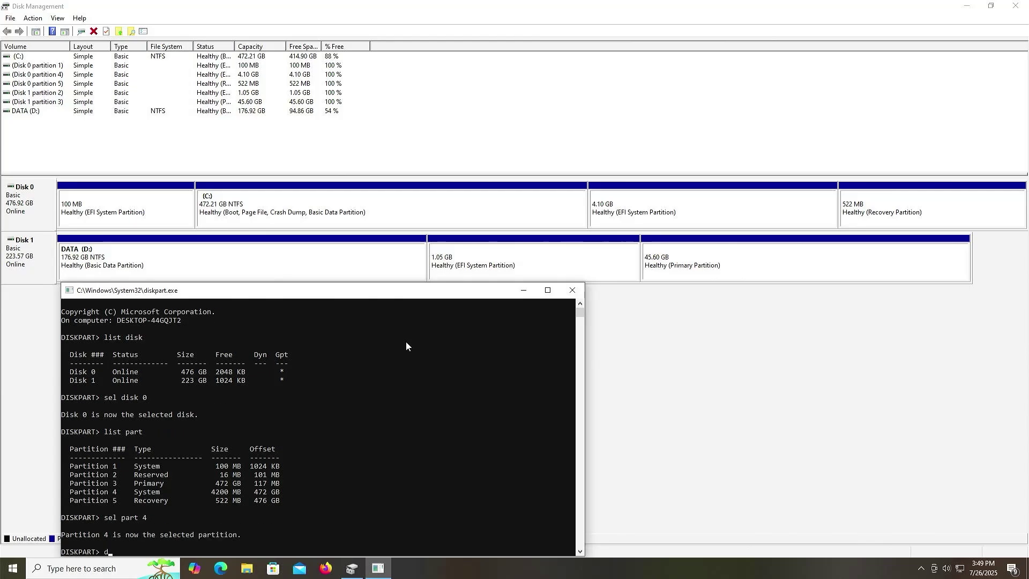
{"action": "type", "text": "elete partition override"}
{"action": "key", "text": "Return"}
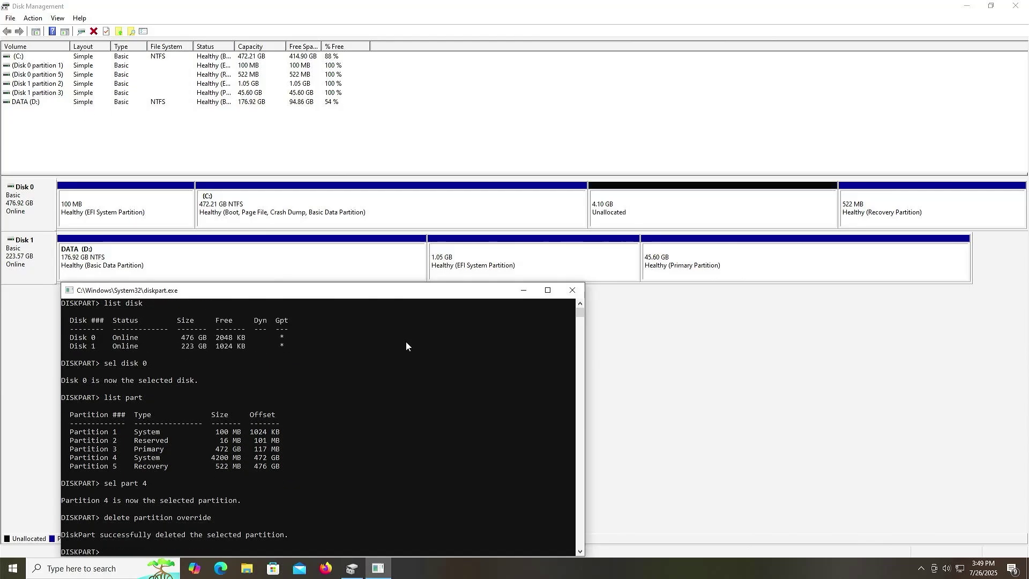
- Extend the C: volume through the Extend Volume wizard to absorb the 4.10 GB unallocated space
{"action": "left_click", "coordinate": [503, 208]}
{"action": "right_click", "coordinate": [504, 207]}
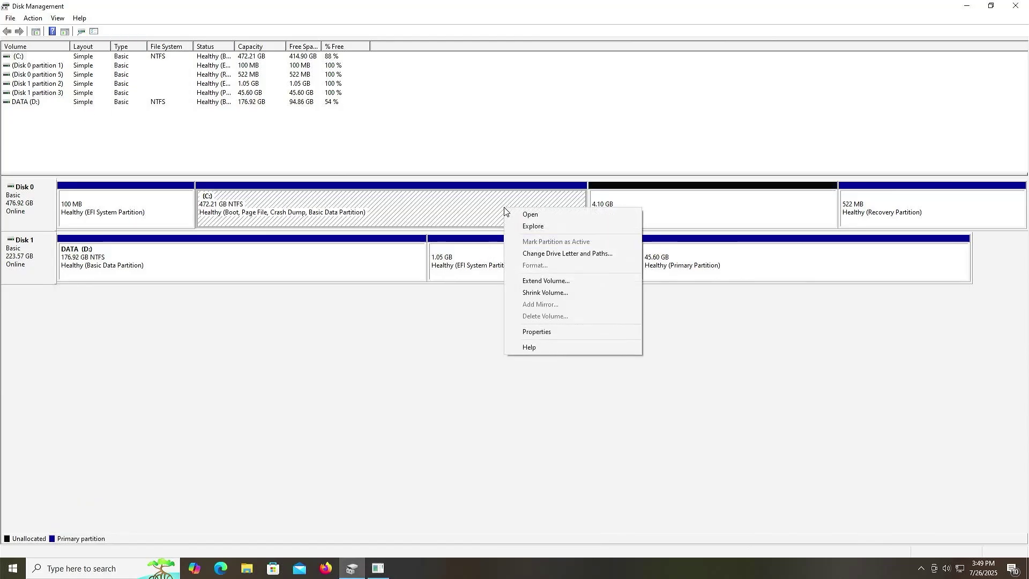
{"action": "left_click", "coordinate": [537, 281]}
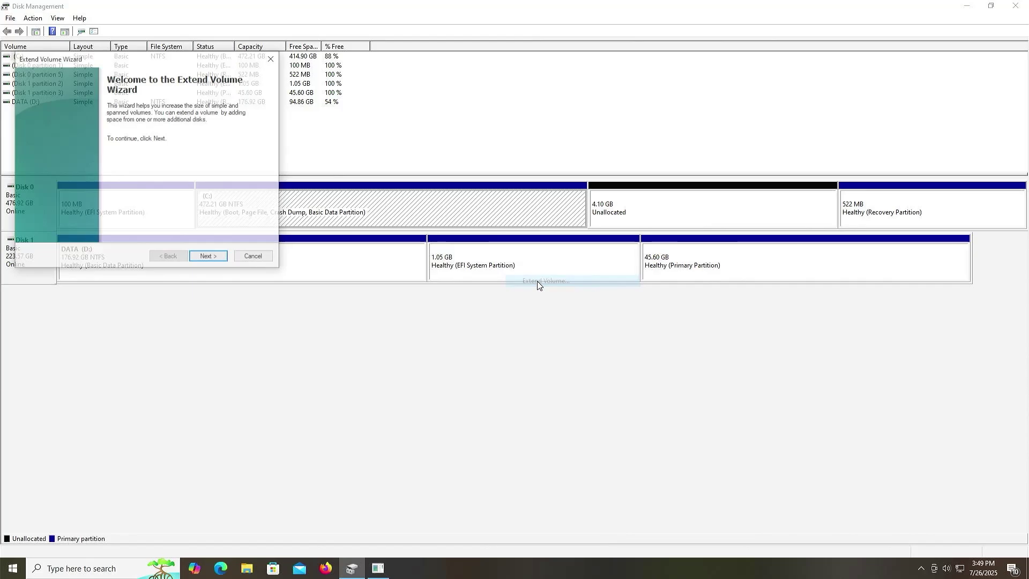
{"action": "left_click", "coordinate": [213, 261]}
{"action": "left_click", "coordinate": [213, 258]}
{"action": "left_click", "coordinate": [213, 258]}
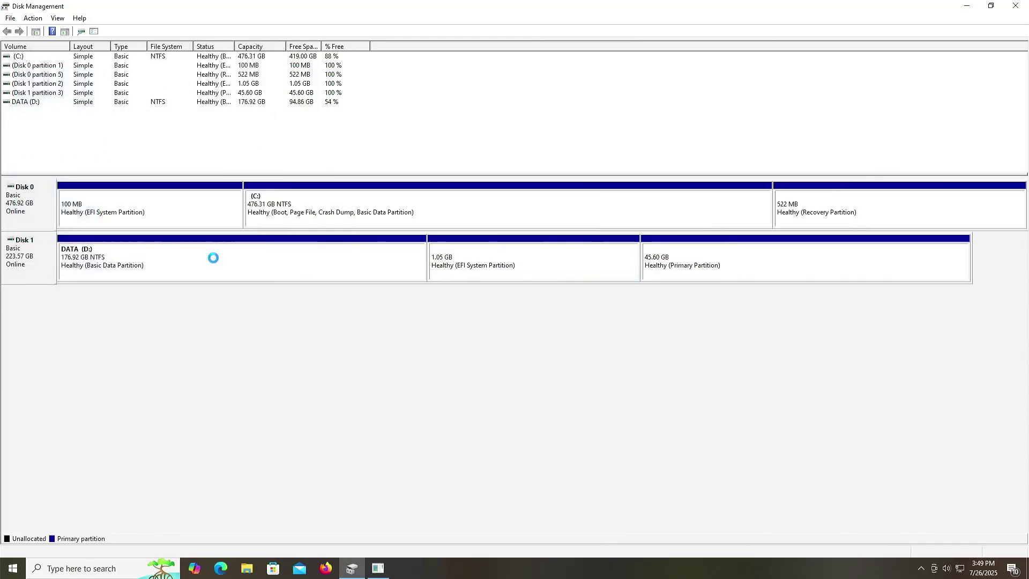